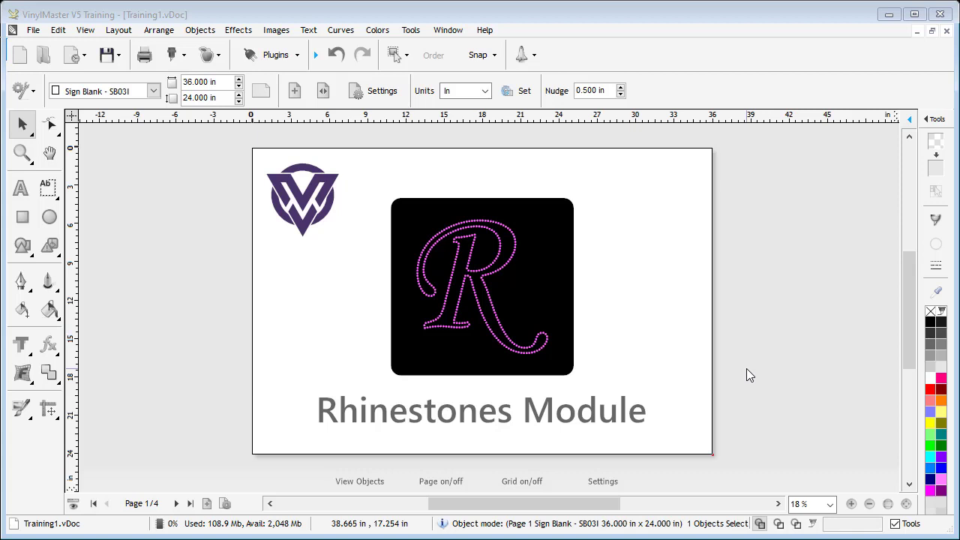
Examine the rhinestone letter R on page 1 up close, including its lower part, and return to the full-page view
click(22, 152)
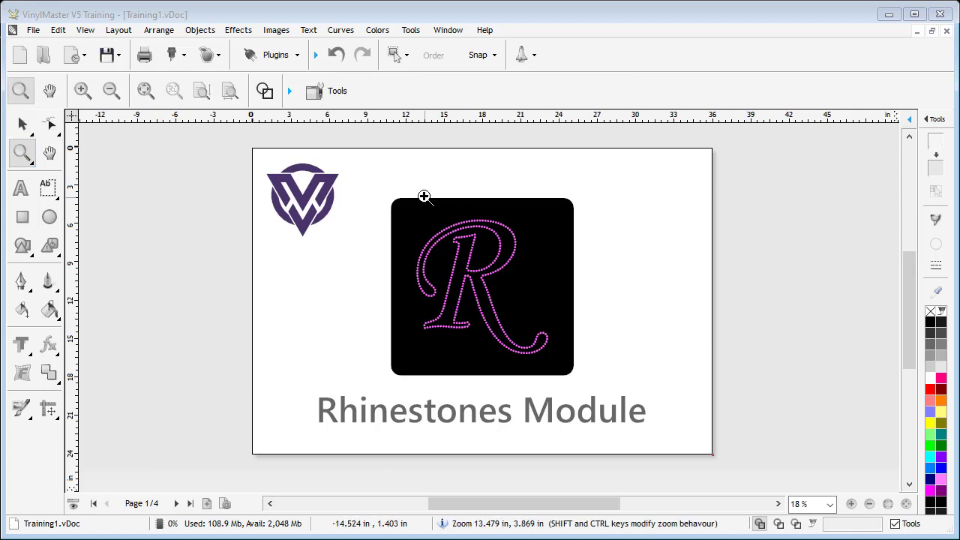
drag(424, 196, 577, 285)
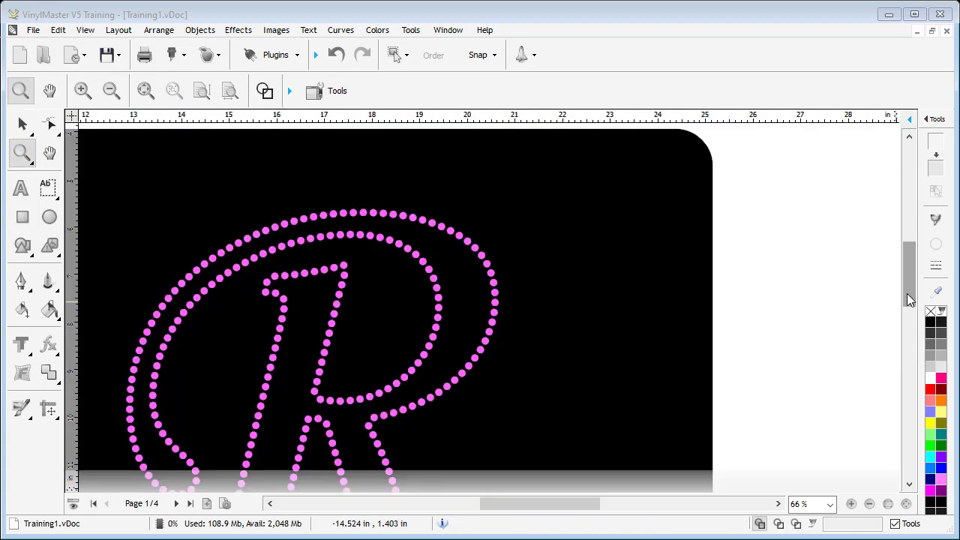
drag(909, 300, 908, 343)
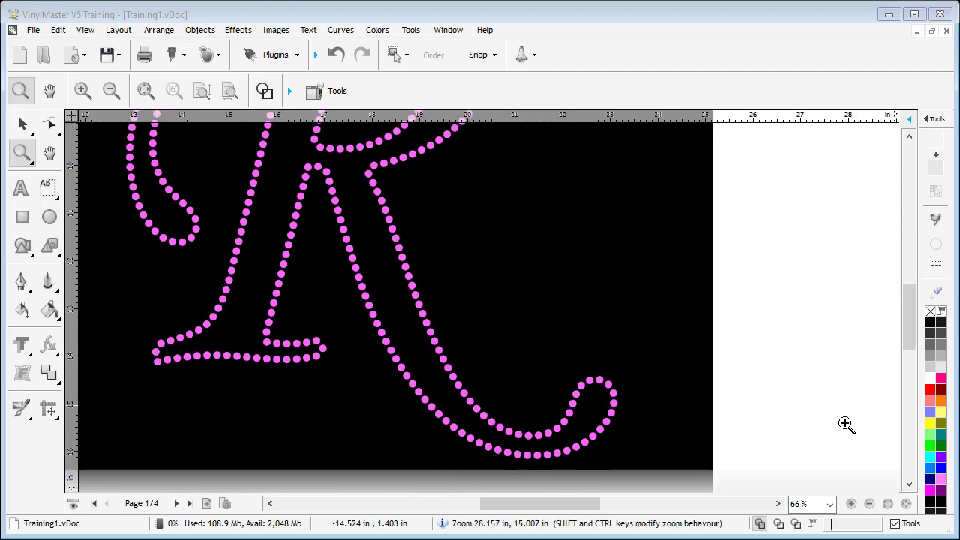
click(779, 524)
click(760, 523)
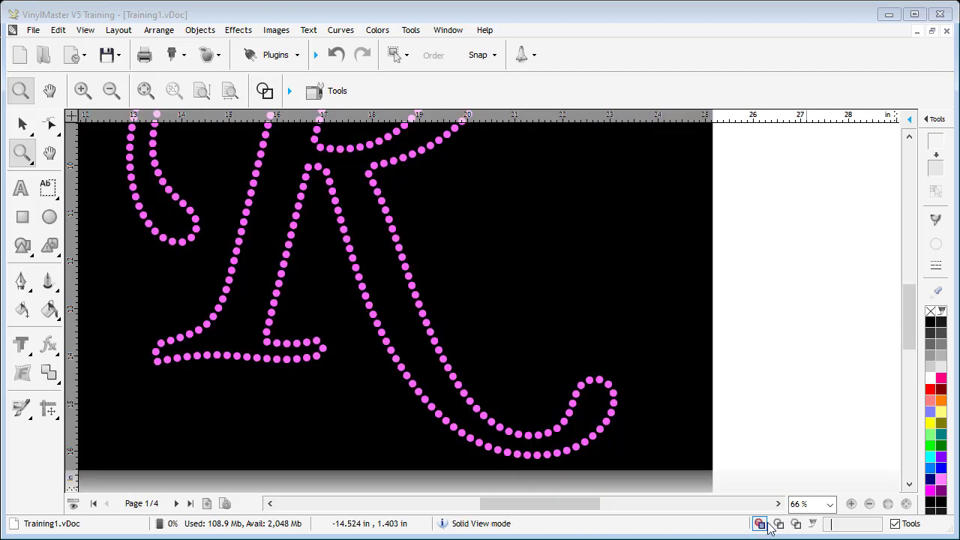
click(906, 504)
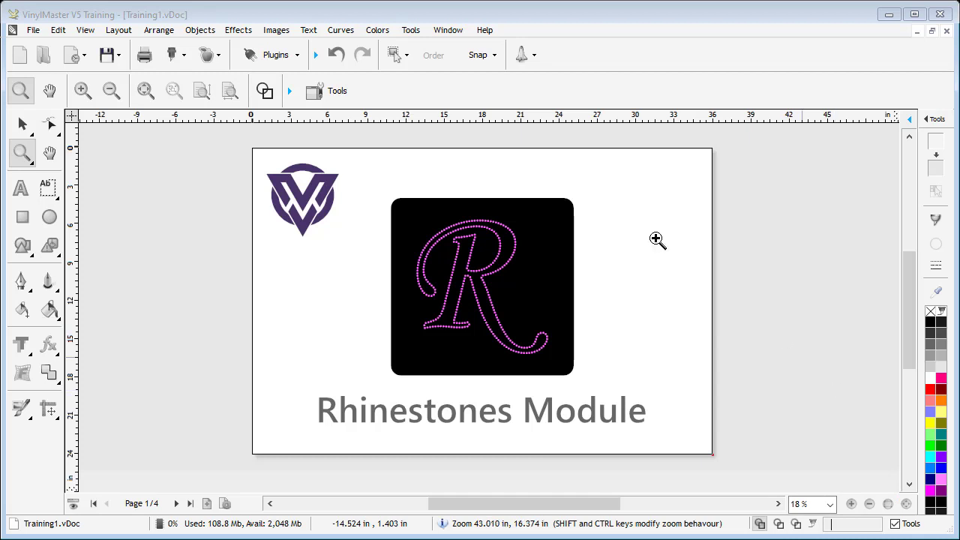
click(23, 123)
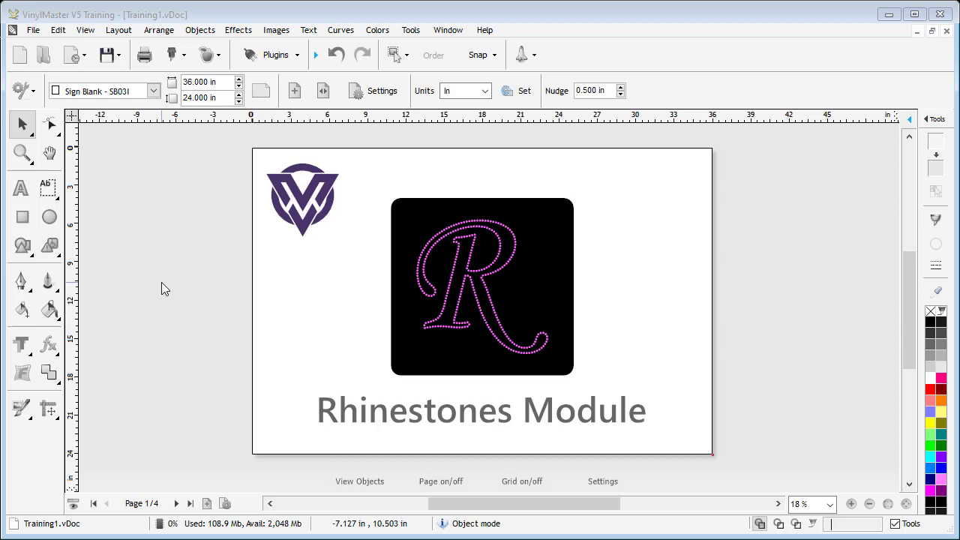
Select the Princess text on the shirt on page 2 and open the Rhinestone Module for it
click(177, 503)
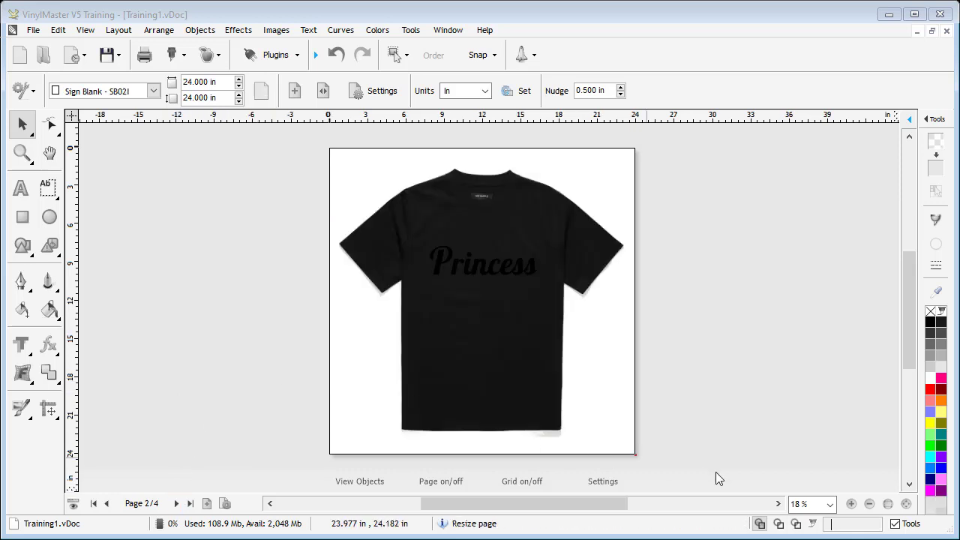
click(831, 504)
scroll(834, 510, down, 2)
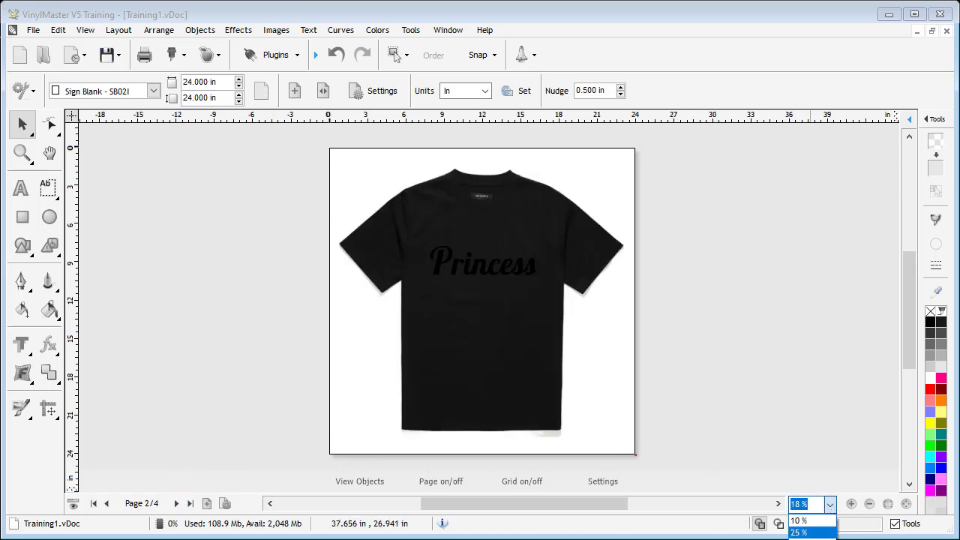
scroll(810, 525, up, 3)
click(800, 521)
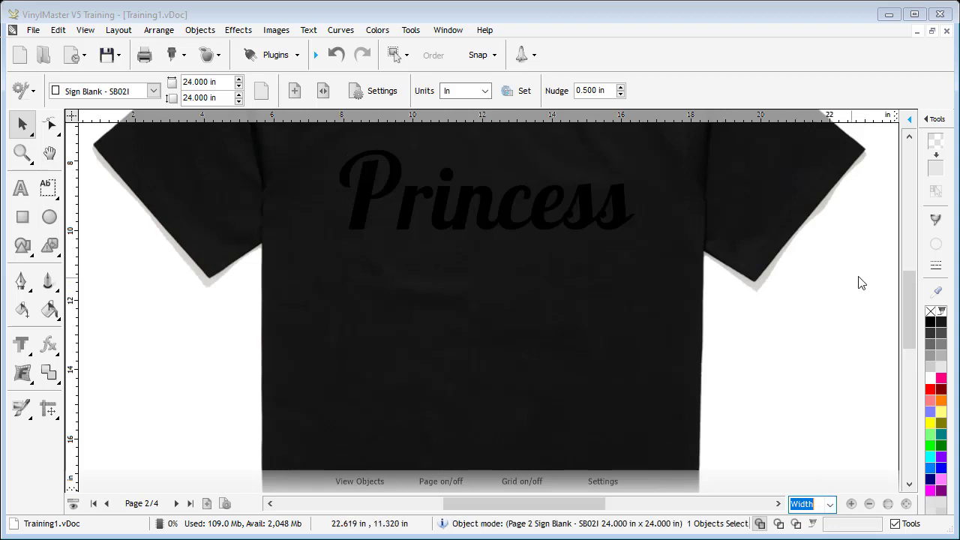
drag(908, 298, 909, 270)
click(481, 299)
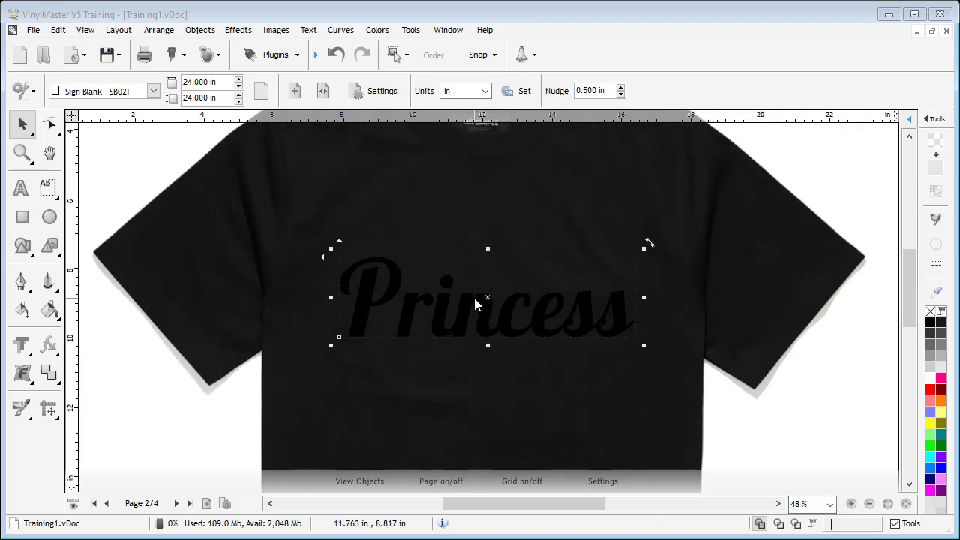
click(295, 58)
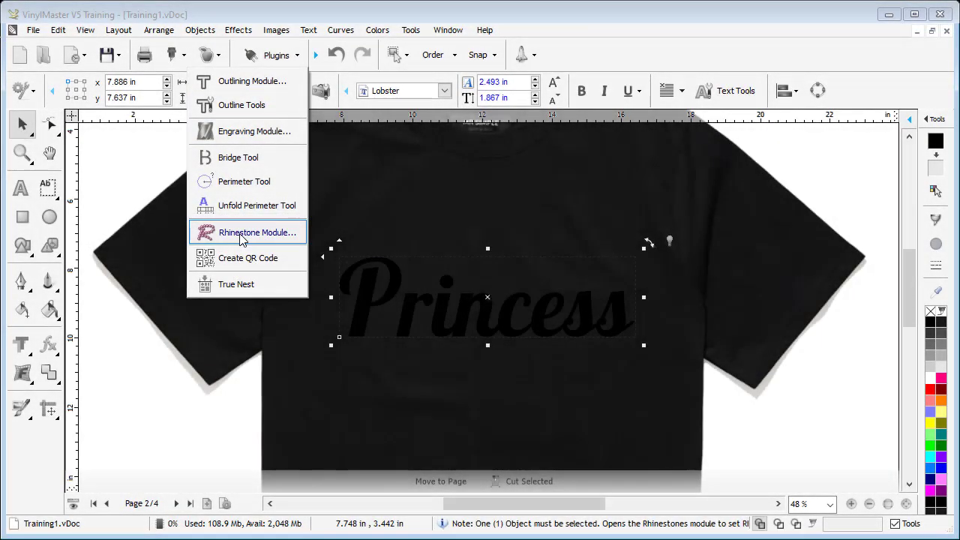
click(240, 233)
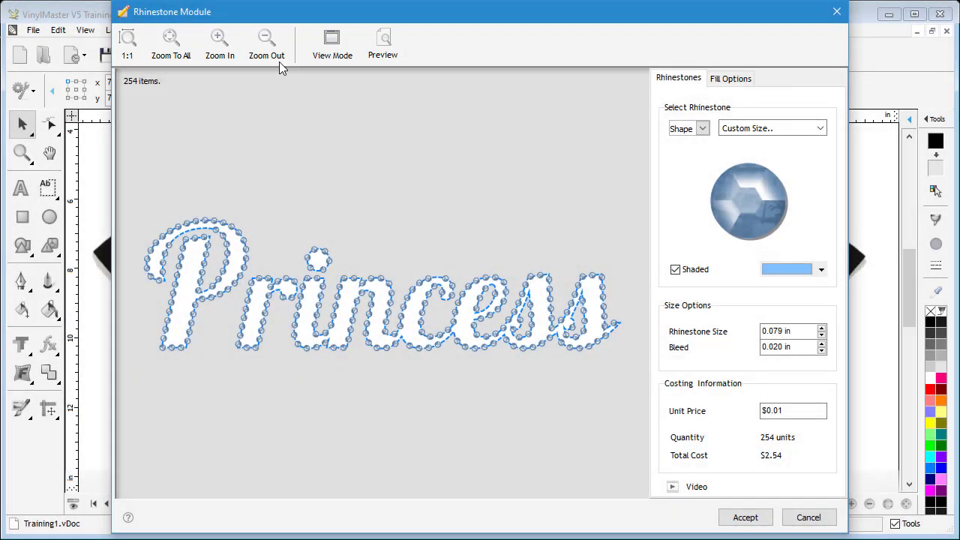
Inspect the rhinestone layout of the Princess text at different zoom levels and preview it on the shirt
click(228, 47)
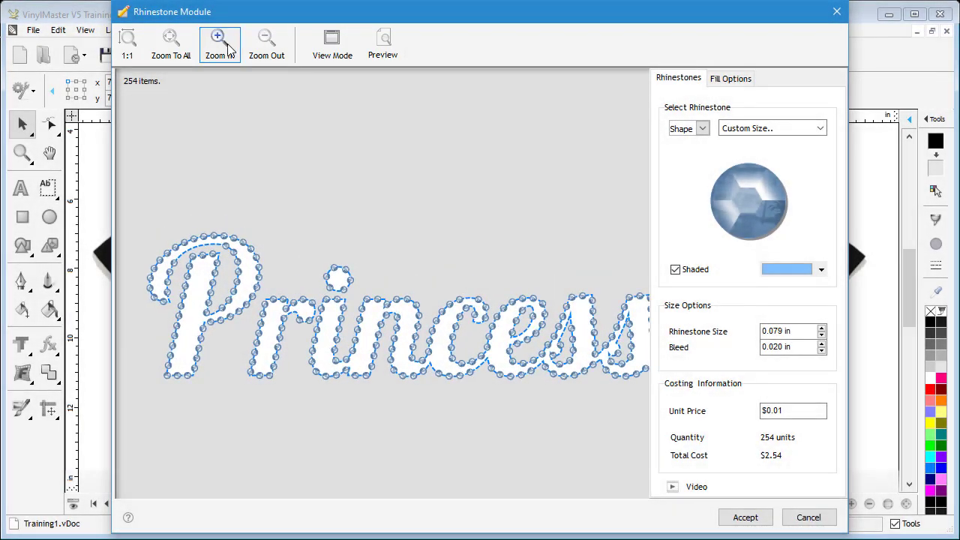
click(267, 39)
click(380, 58)
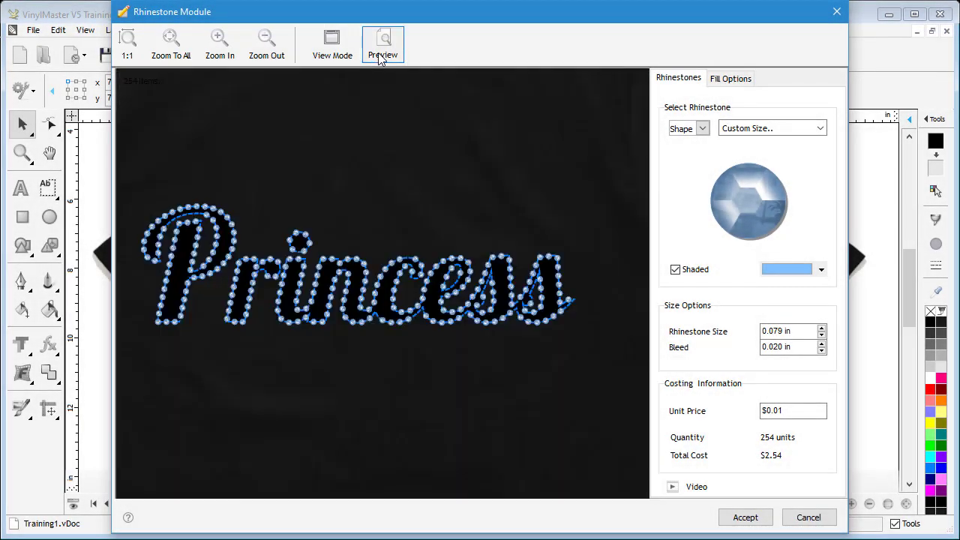
click(378, 54)
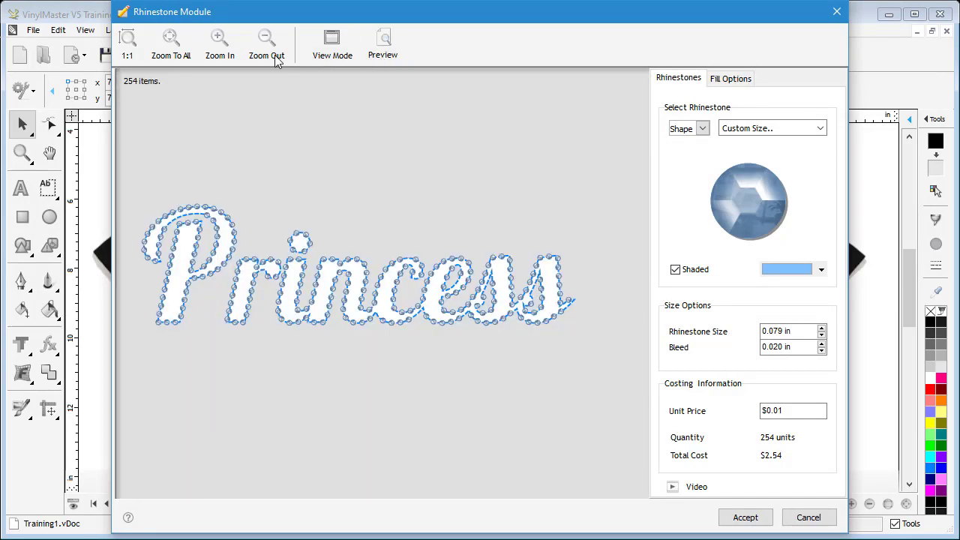
click(169, 54)
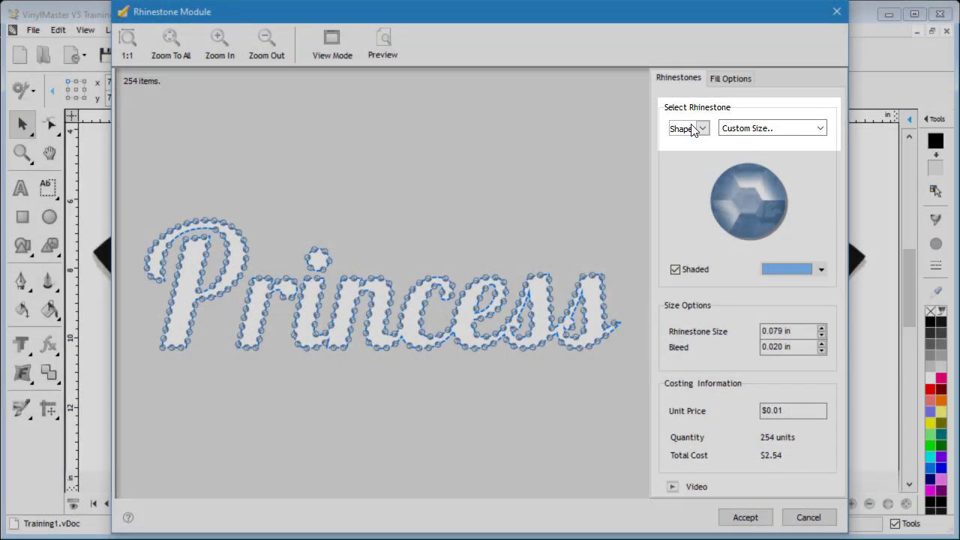
Choose the round rhinestone shape and set the stone size to SS 2, PP 5, 1.3mm
click(702, 129)
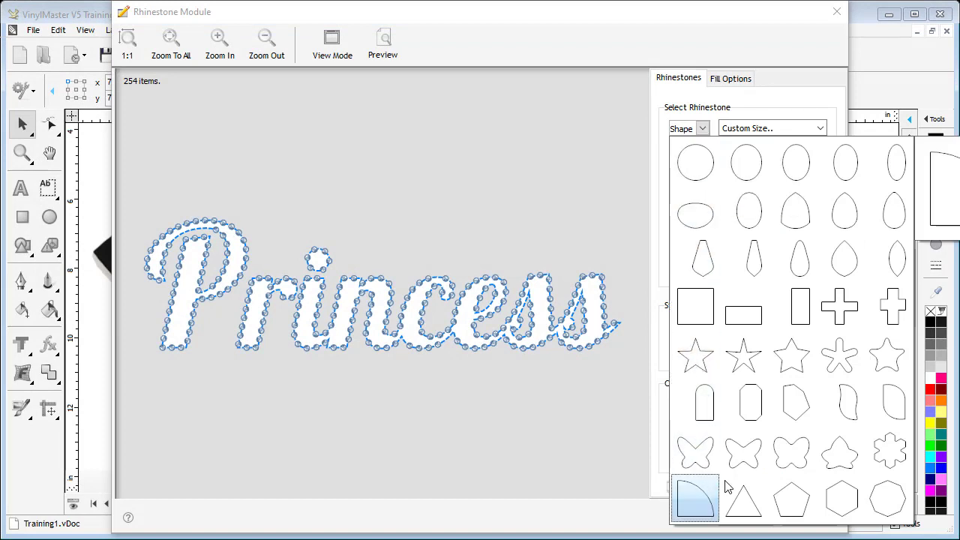
click(705, 173)
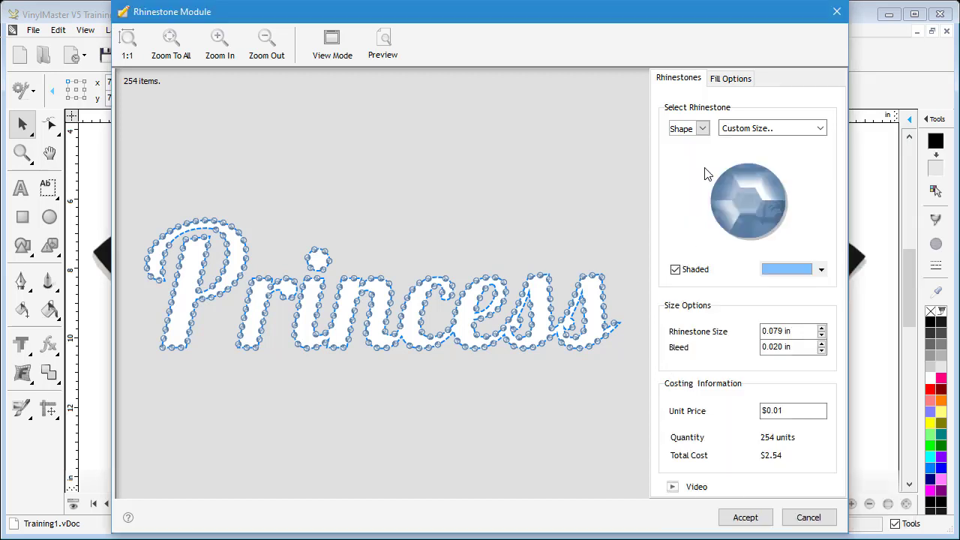
click(821, 128)
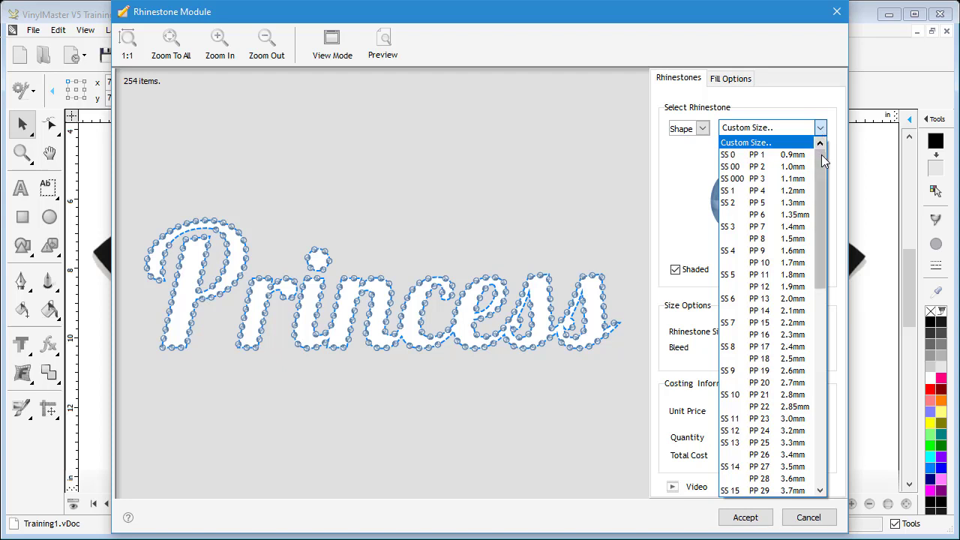
drag(821, 154, 842, 148)
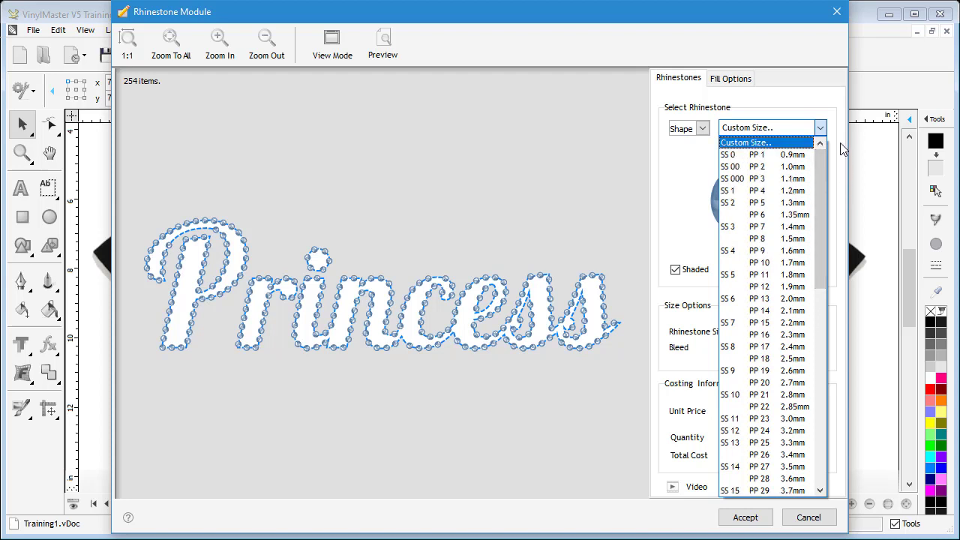
click(741, 204)
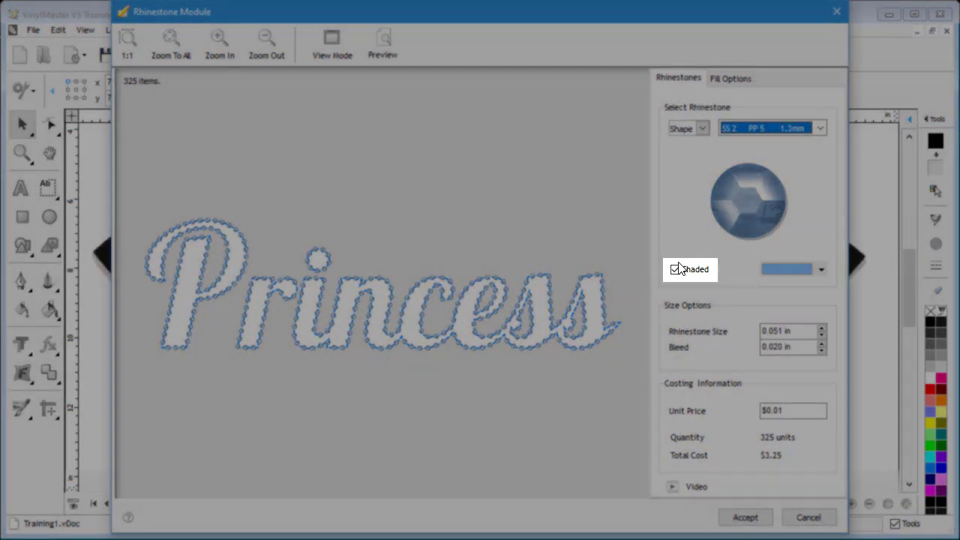
Turn off rhinestone shading, check the shirt preview in split-screen view, and restore the single view and shading
click(675, 269)
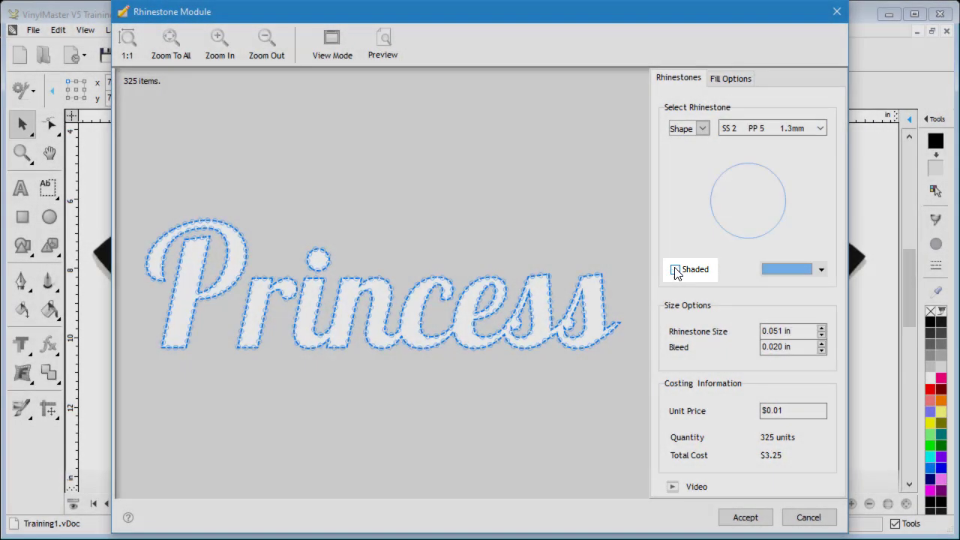
click(388, 58)
click(338, 56)
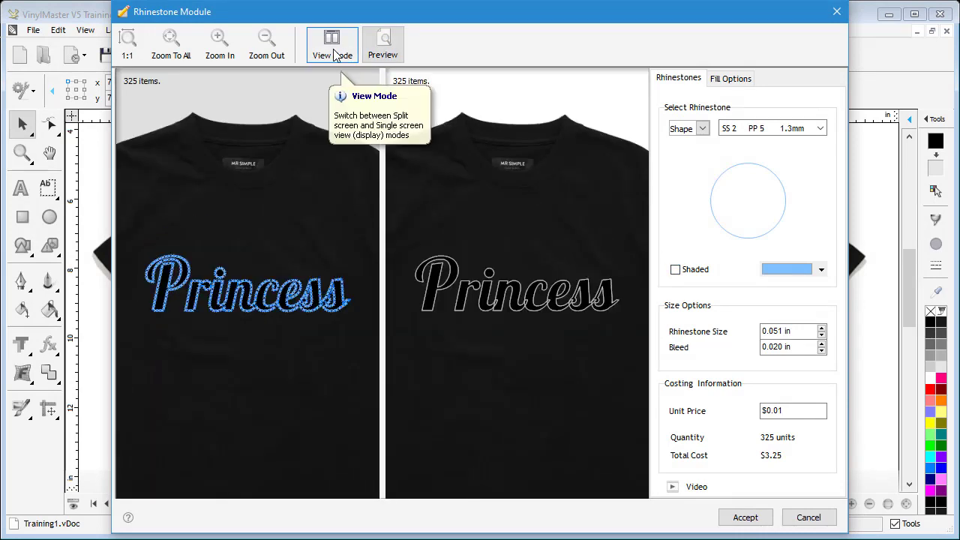
click(336, 57)
click(382, 45)
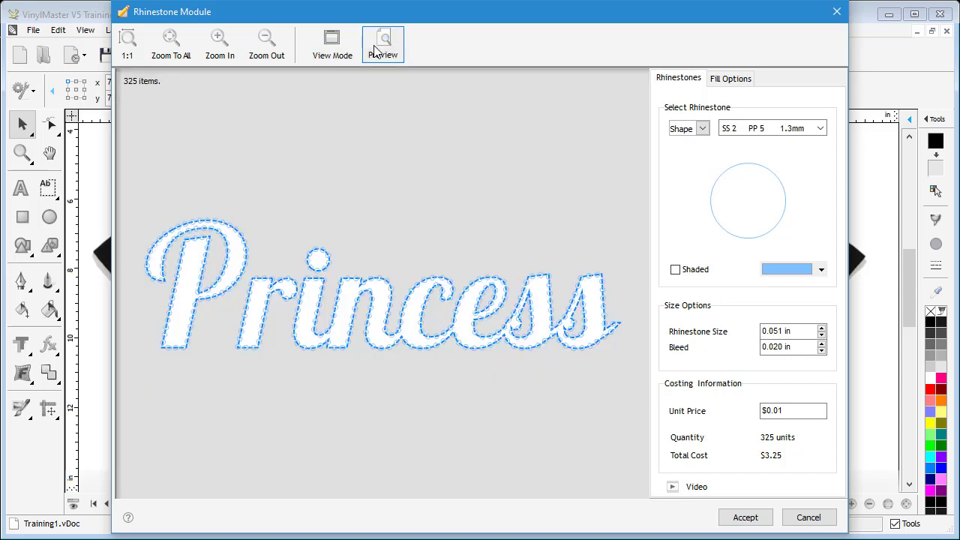
click(675, 269)
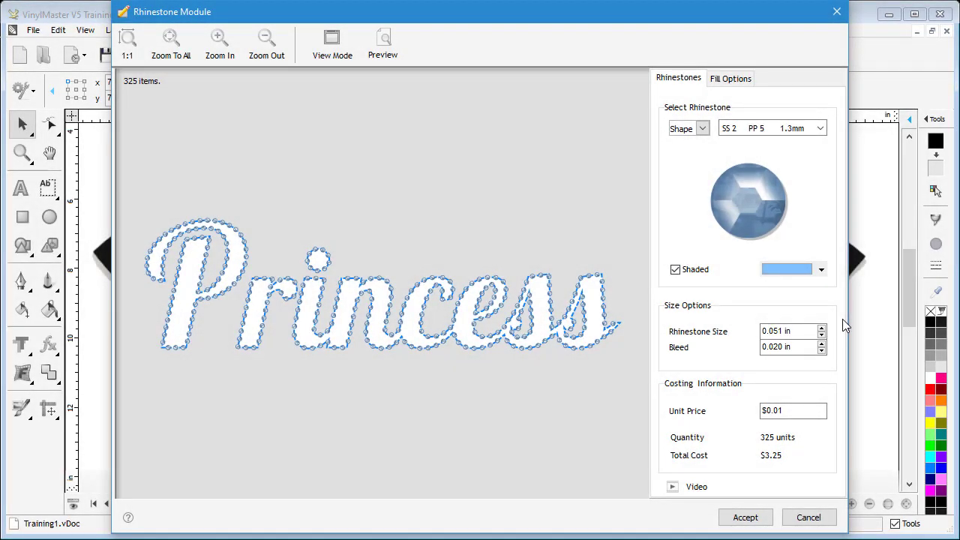
Set the rhinestone bleed to 0.01 in and accept the rhinestone settings for the Princess text
click(770, 348)
triple_click(770, 347)
text(0.01)
key(Return)
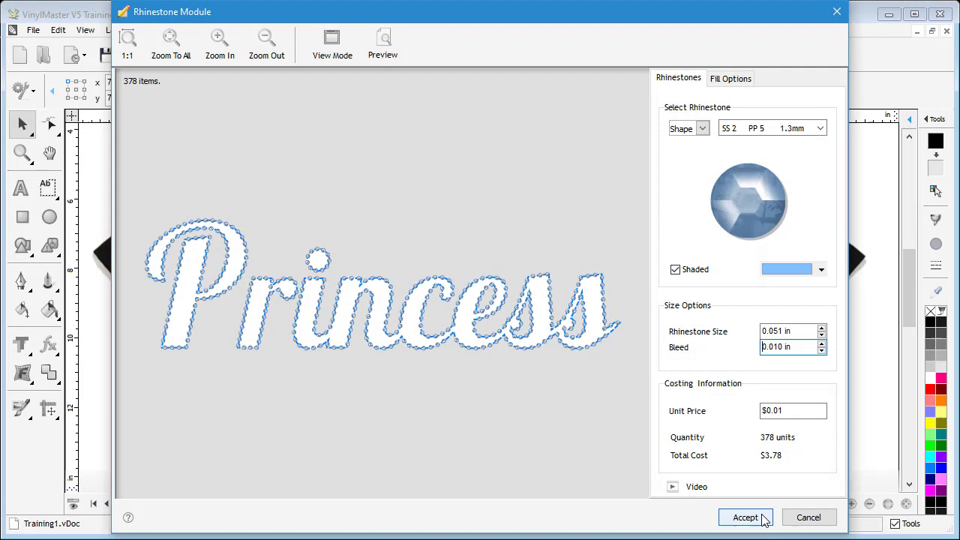
click(764, 518)
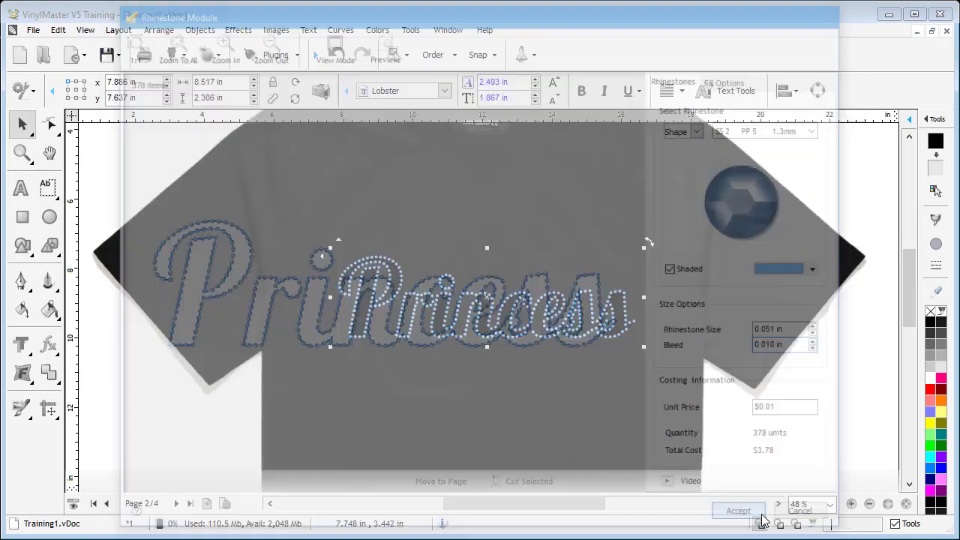
Color the Princess rhinestone group magenta and change it to light pink
click(931, 493)
click(835, 429)
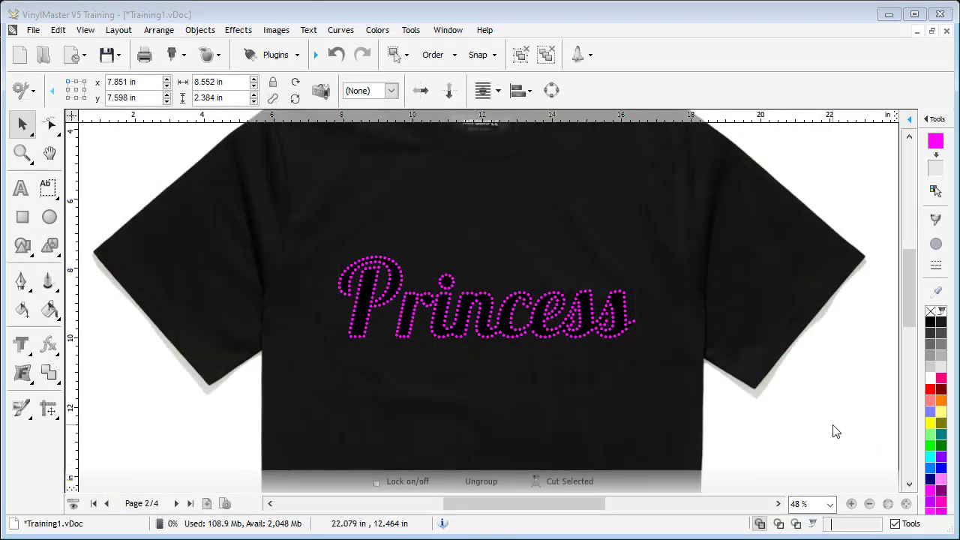
click(516, 336)
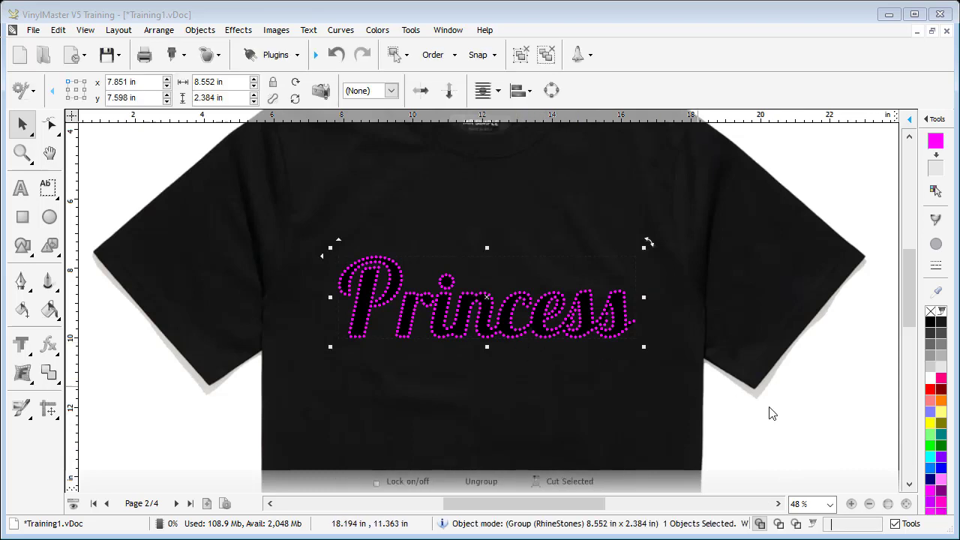
click(943, 483)
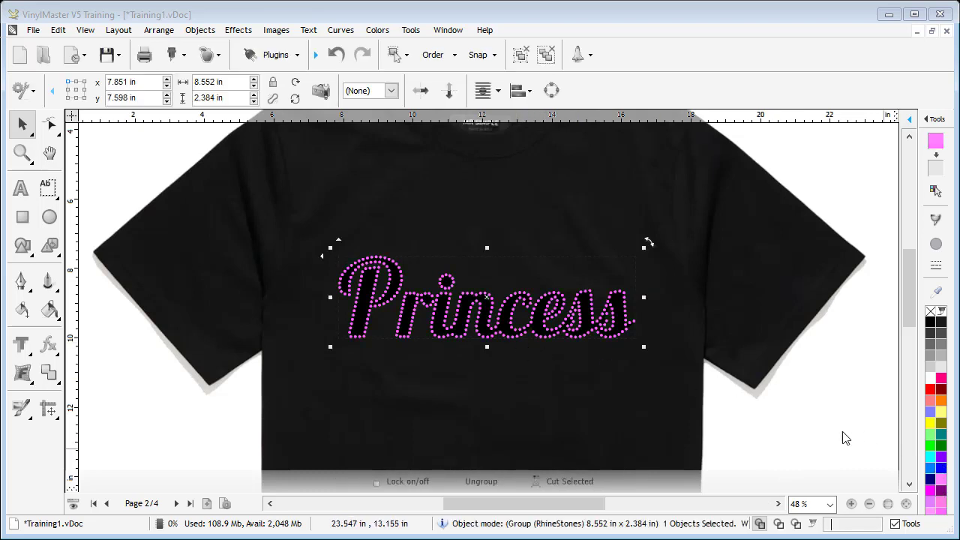
Deselect the rhinestones, check the shirt design in outline view, and return to solid view
click(824, 429)
key(F9)
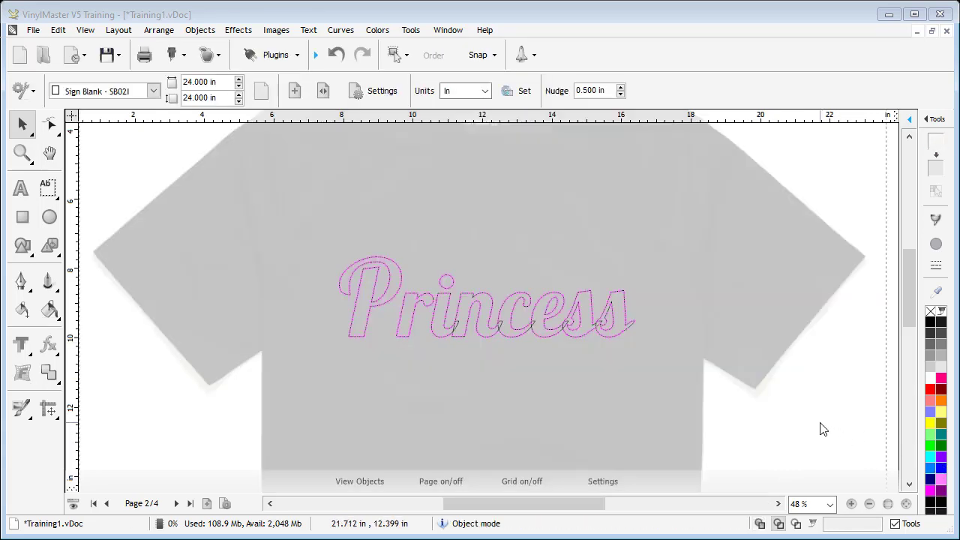
key(F9)
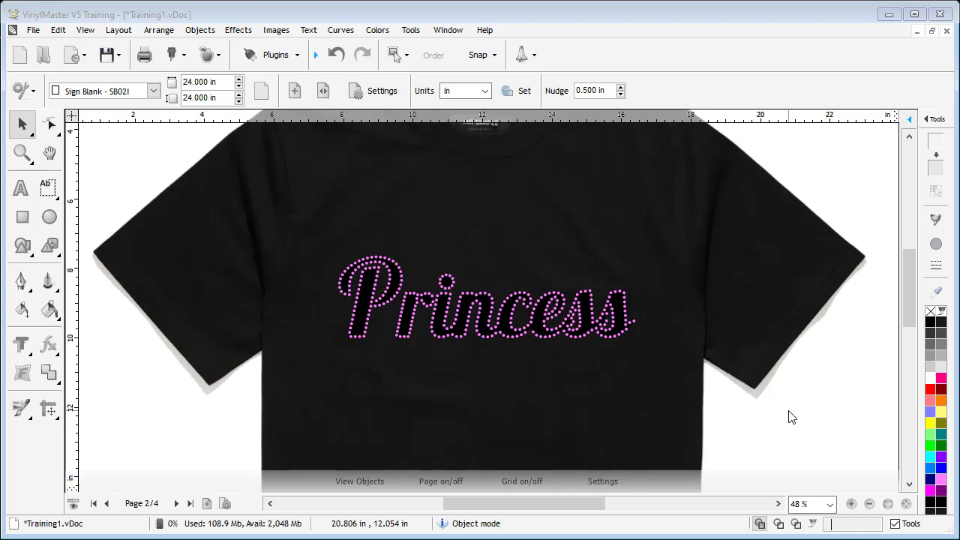
Open the butterfly artwork on page 3 in the Rhinestone Module and set the rhinestone method to Fill Path
click(189, 504)
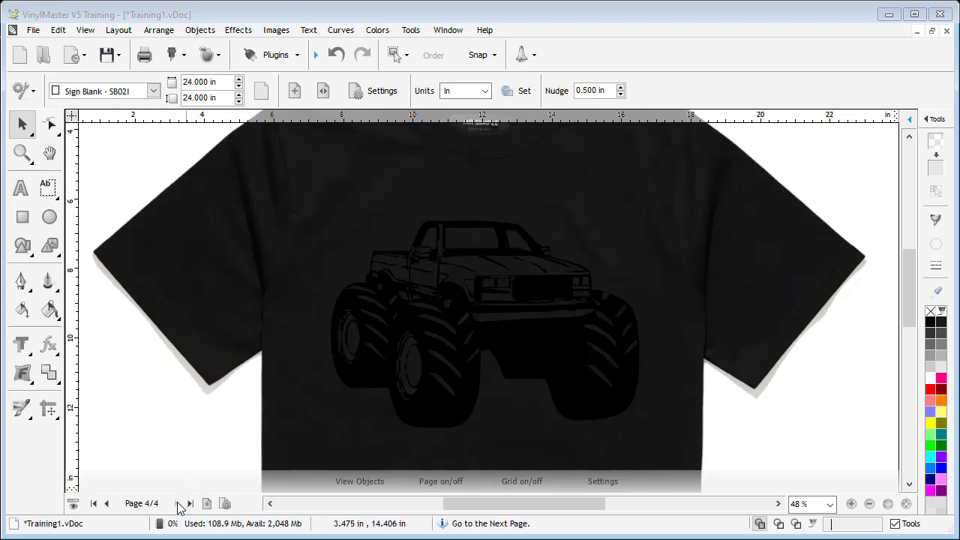
click(107, 503)
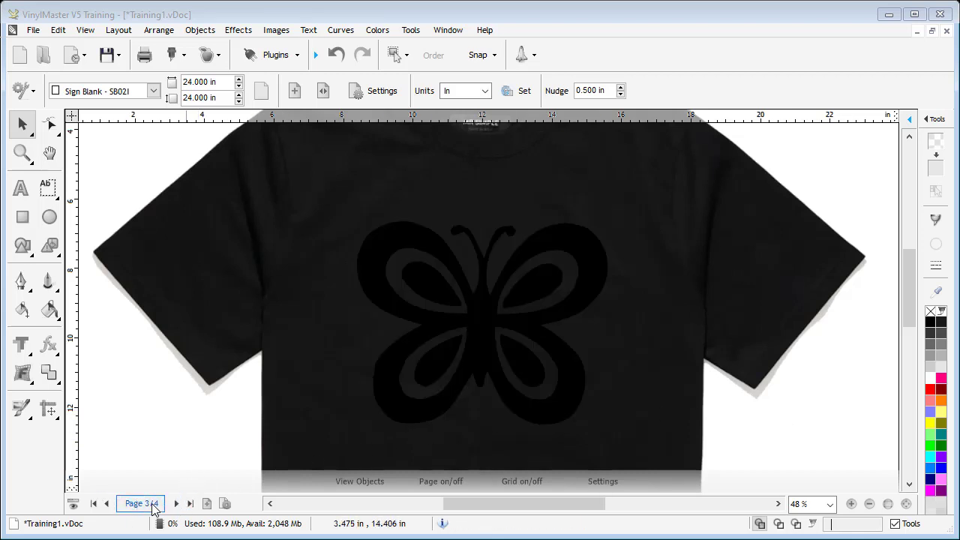
click(474, 370)
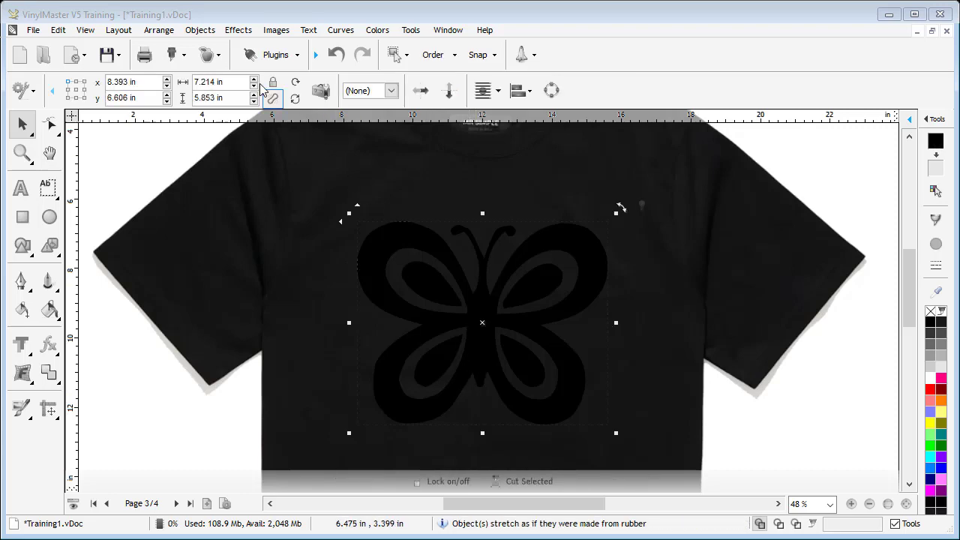
click(249, 57)
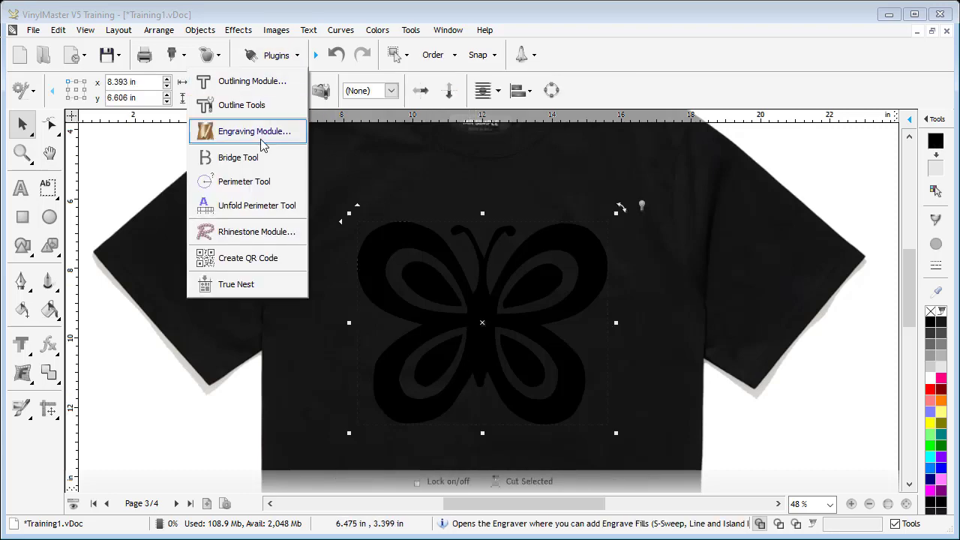
click(241, 234)
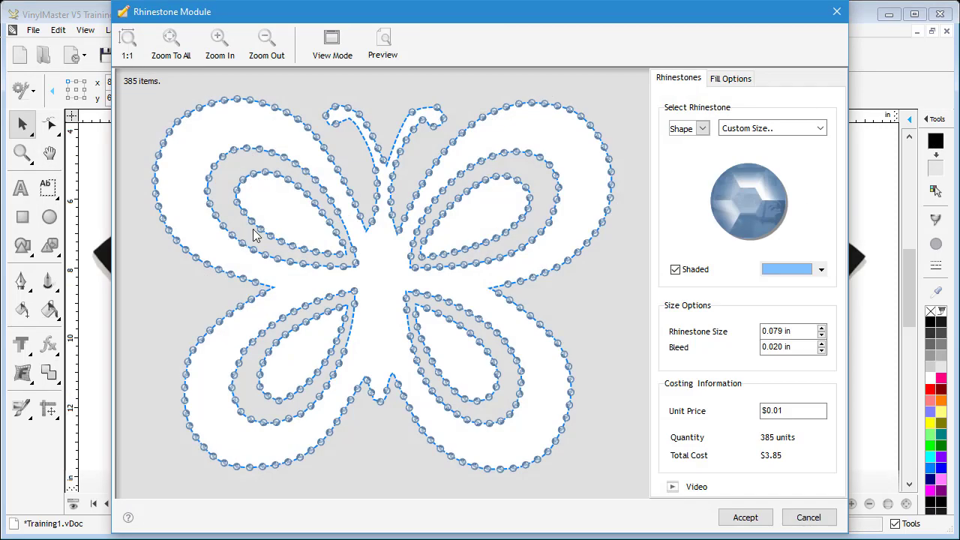
click(729, 79)
click(766, 119)
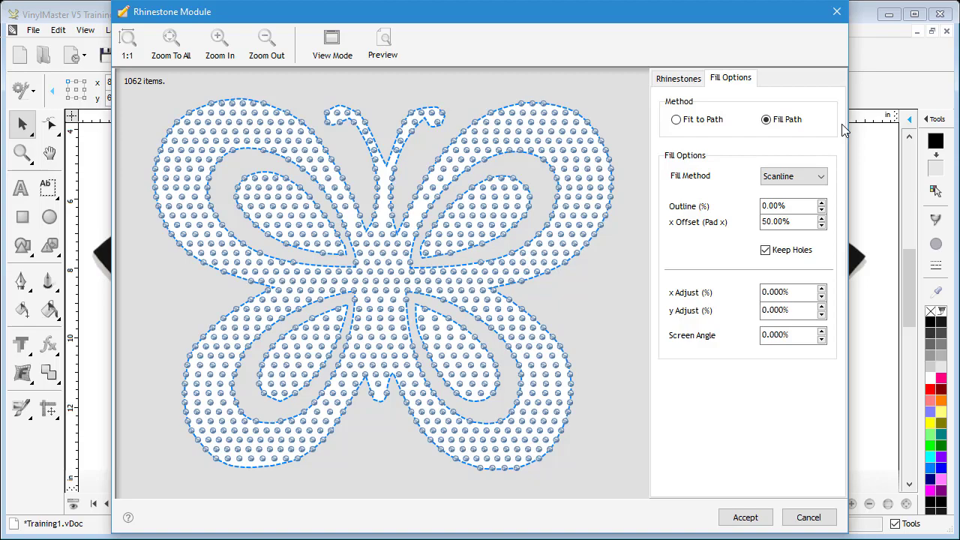
Compare the Grid, Hexagonal and Scanline fill methods on the butterfly and choose Hexagonal
click(823, 177)
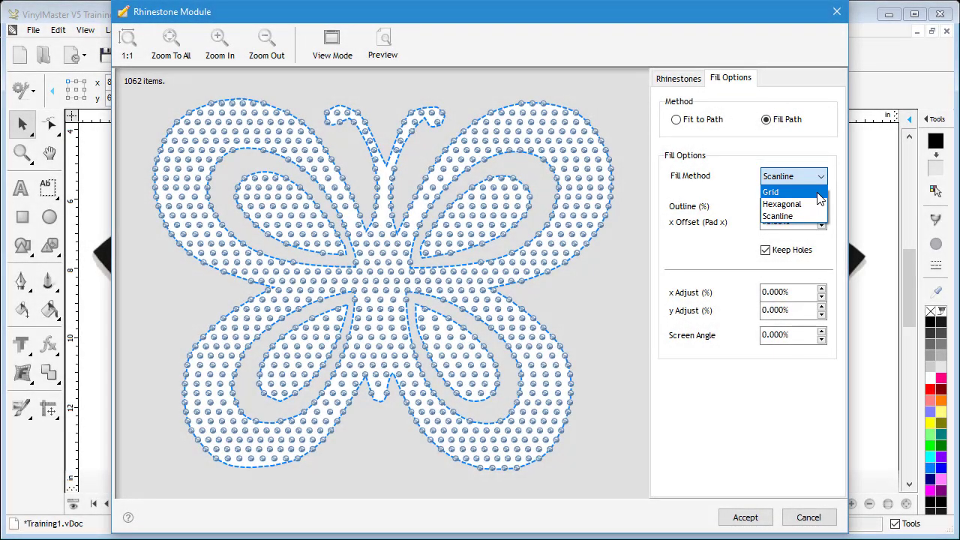
click(818, 192)
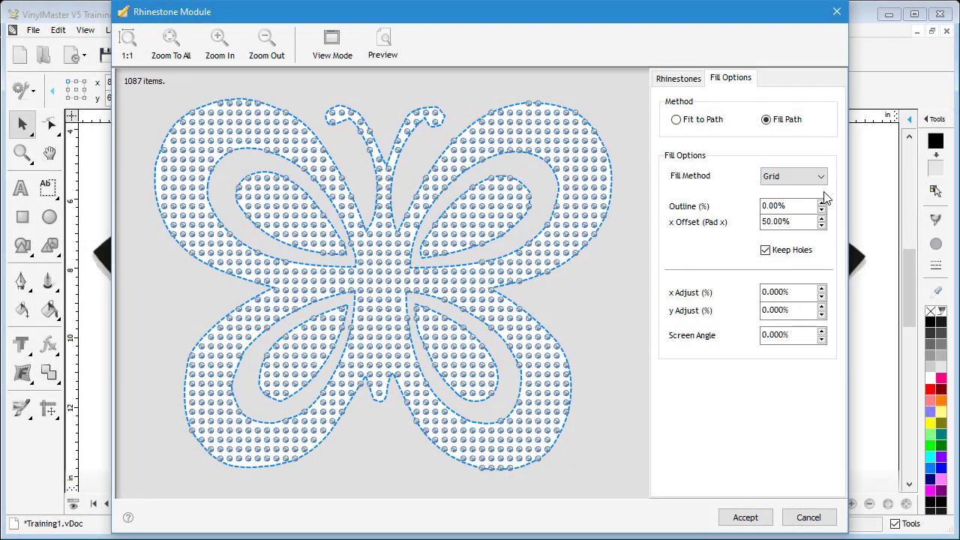
click(823, 182)
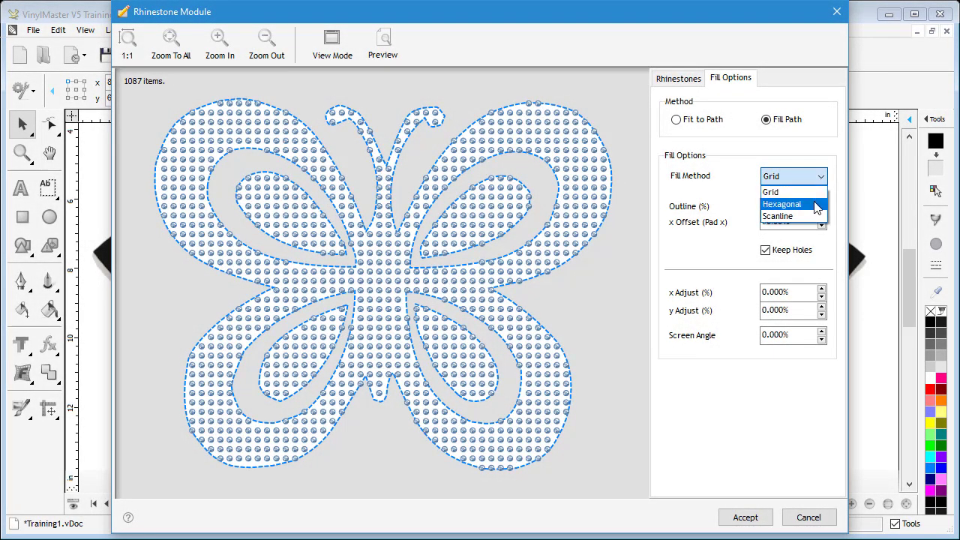
click(818, 210)
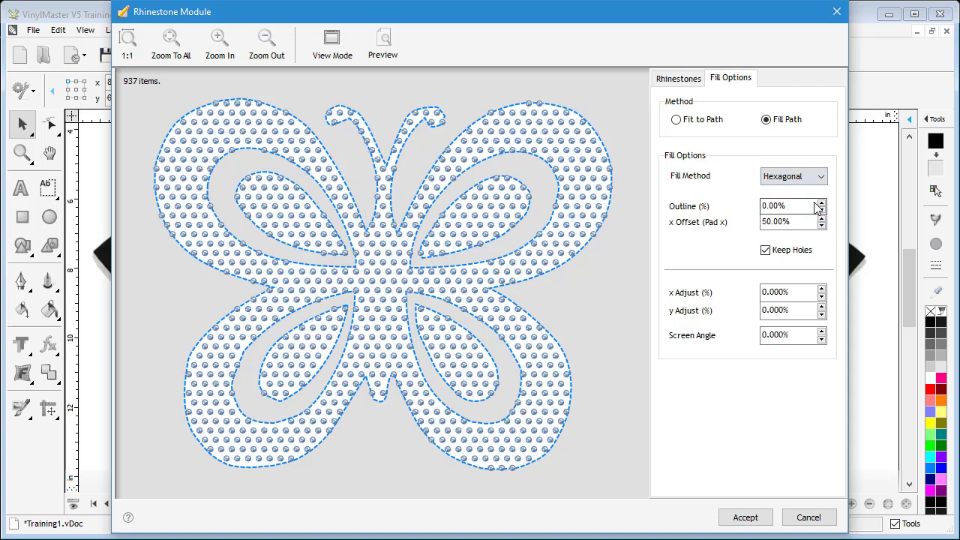
click(825, 182)
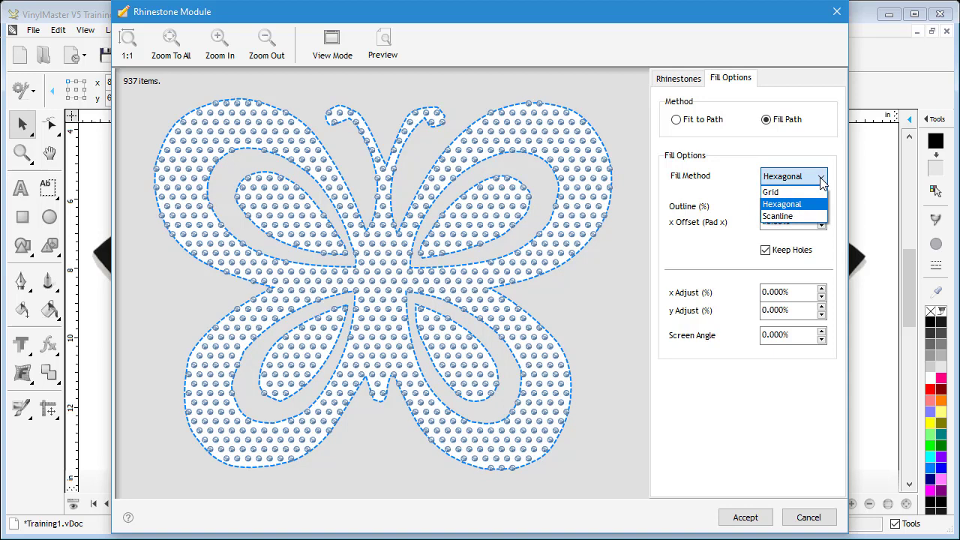
click(812, 215)
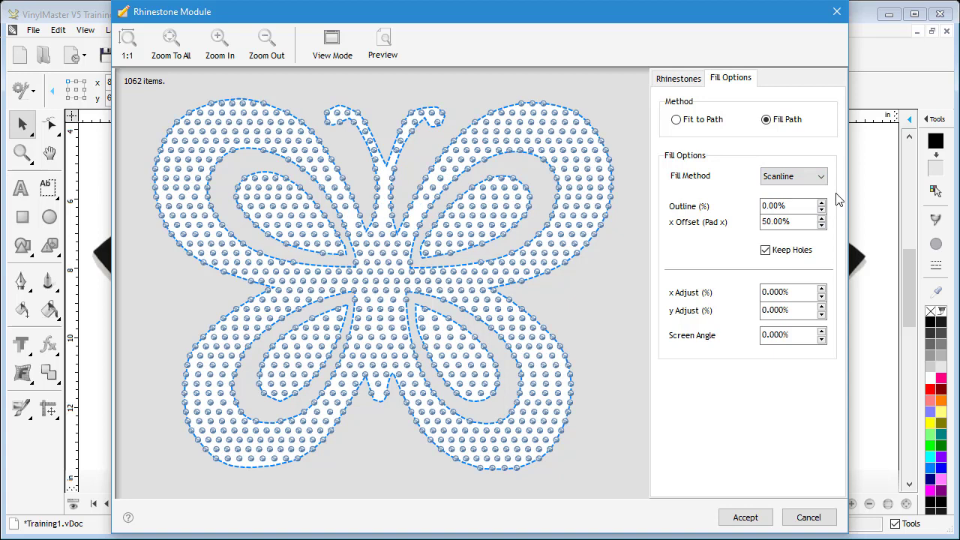
click(819, 177)
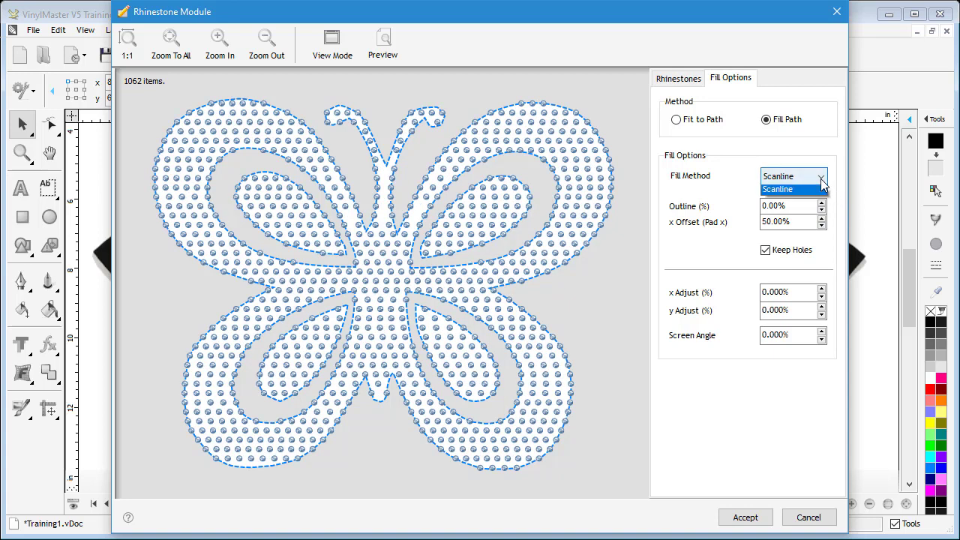
click(812, 204)
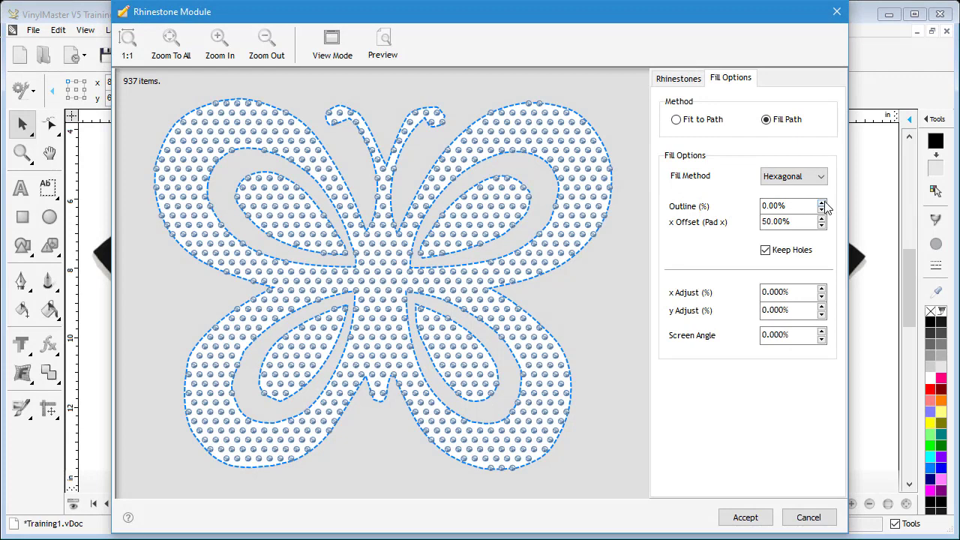
Try expanding the butterfly's fill outline to 2.50%
click(822, 203)
click(822, 203)
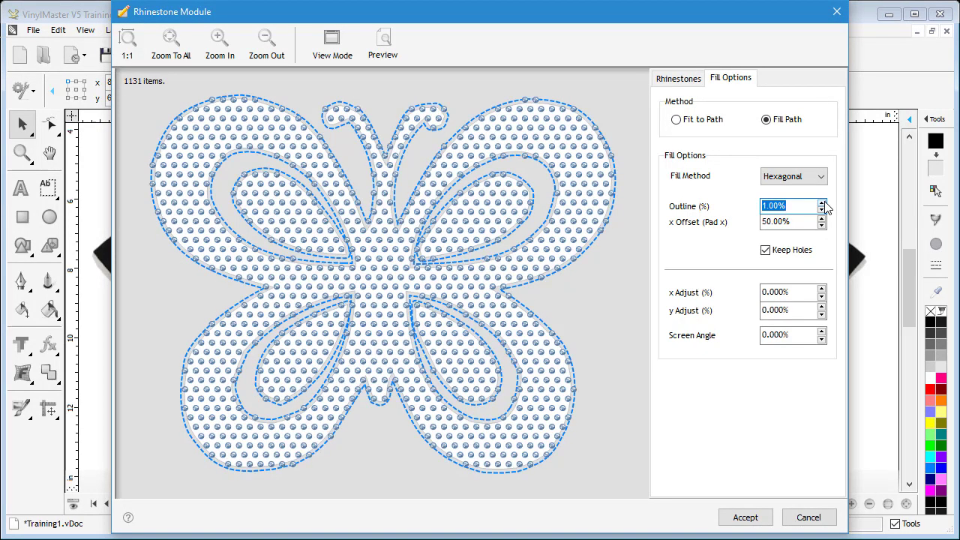
click(822, 203)
click(822, 203)
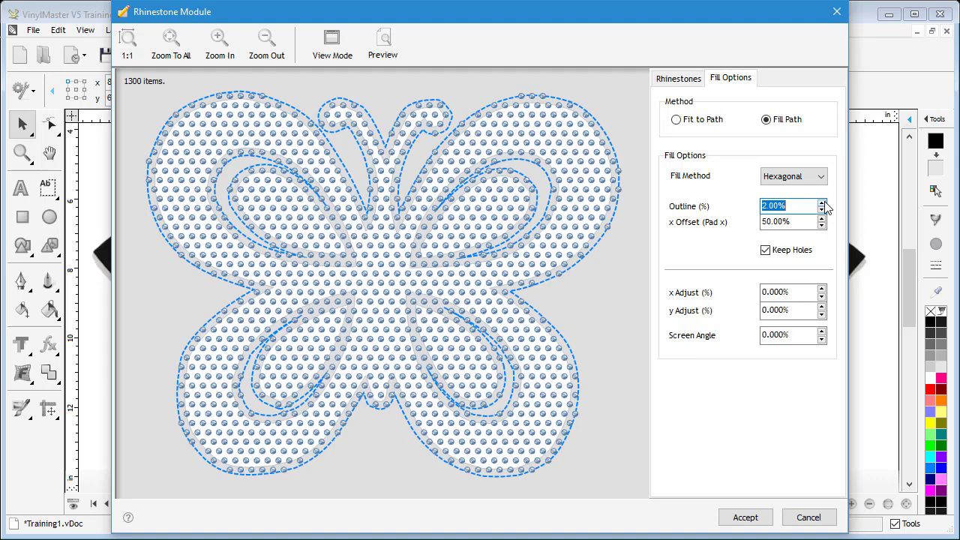
click(822, 202)
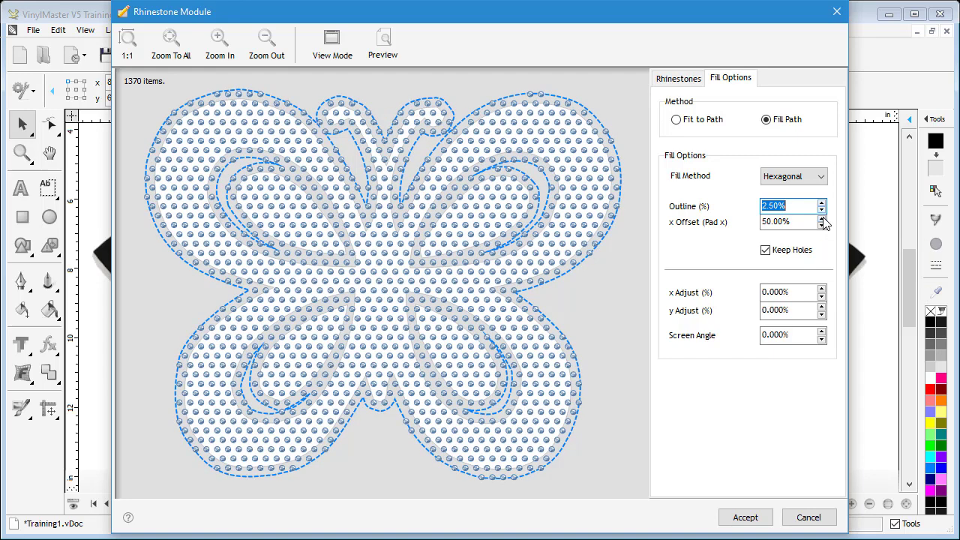
Set the butterfly's fill outline to -2.00% so the rhinestones sit inside the artwork edge
click(822, 213)
click(822, 213)
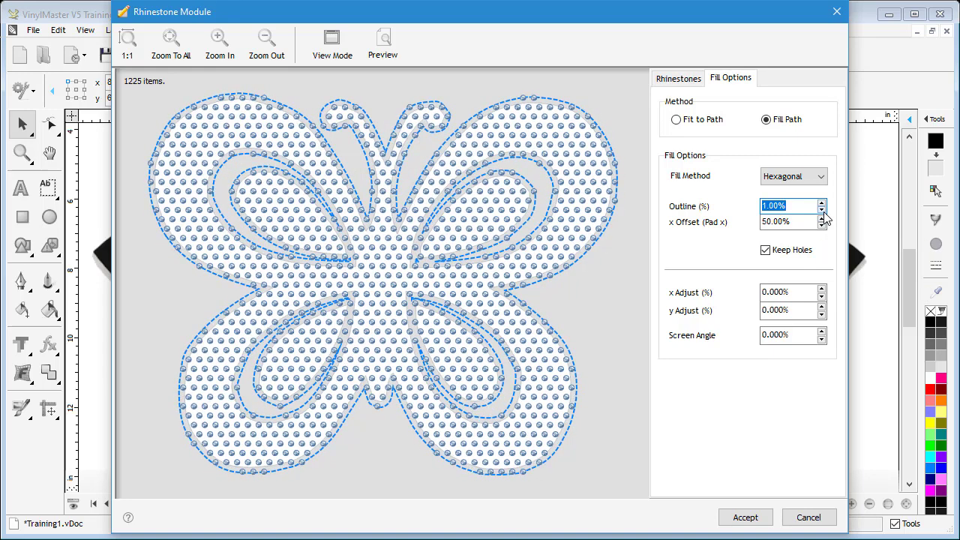
click(822, 213)
click(822, 213)
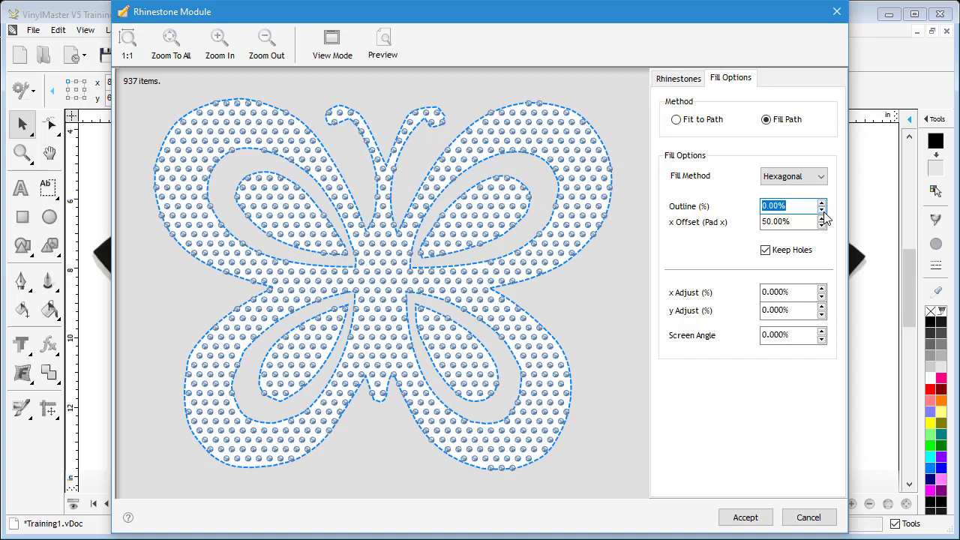
click(822, 213)
click(823, 213)
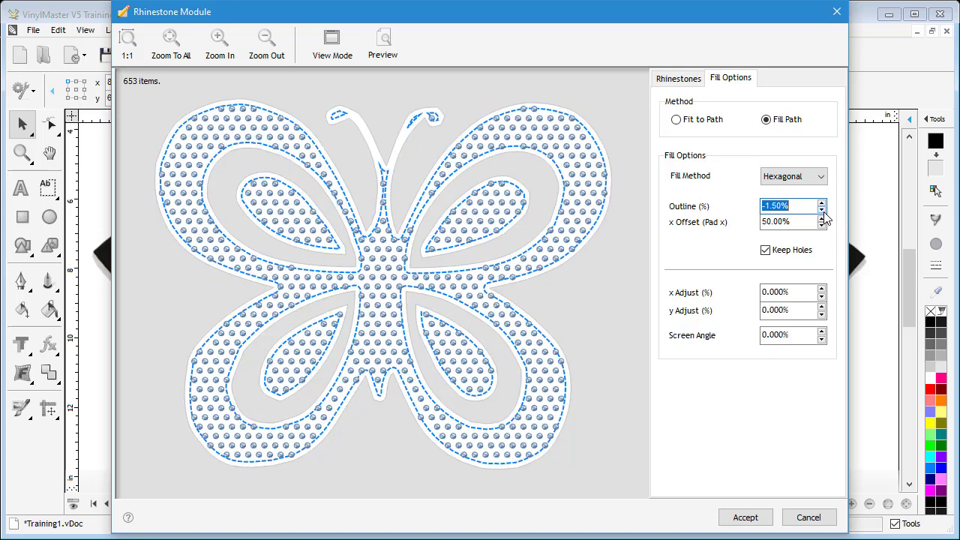
click(822, 211)
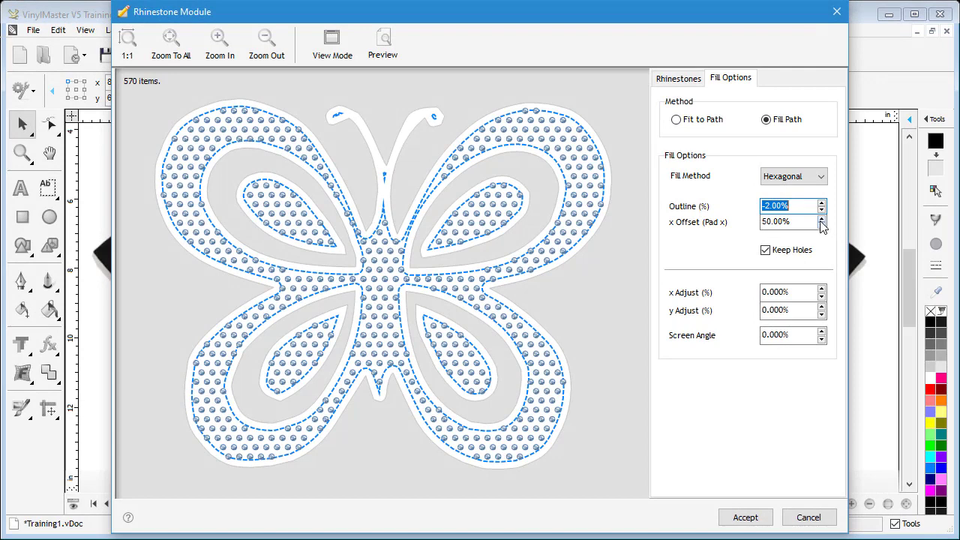
Try a wider rhinestone spacing with an x Offset of 70.00%
click(821, 218)
click(821, 218)
click(821, 219)
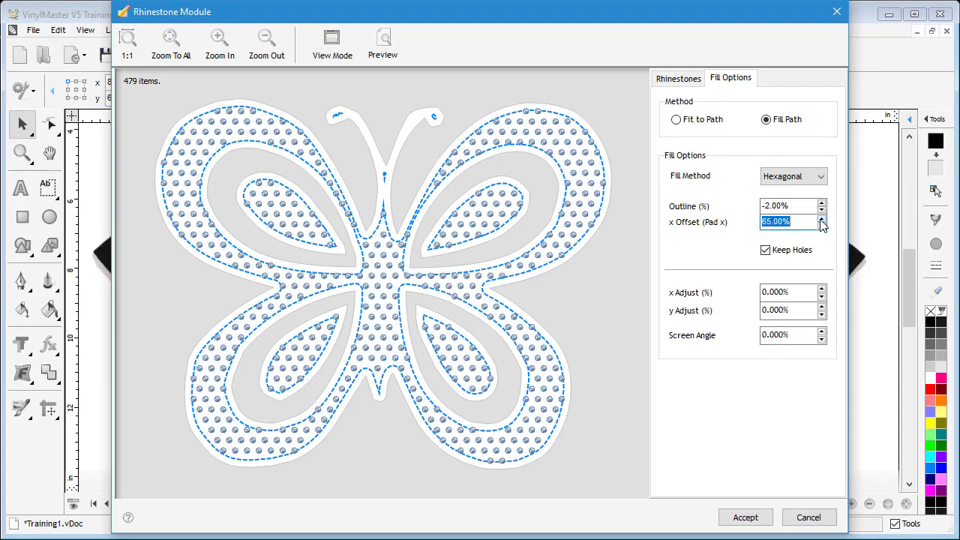
click(821, 218)
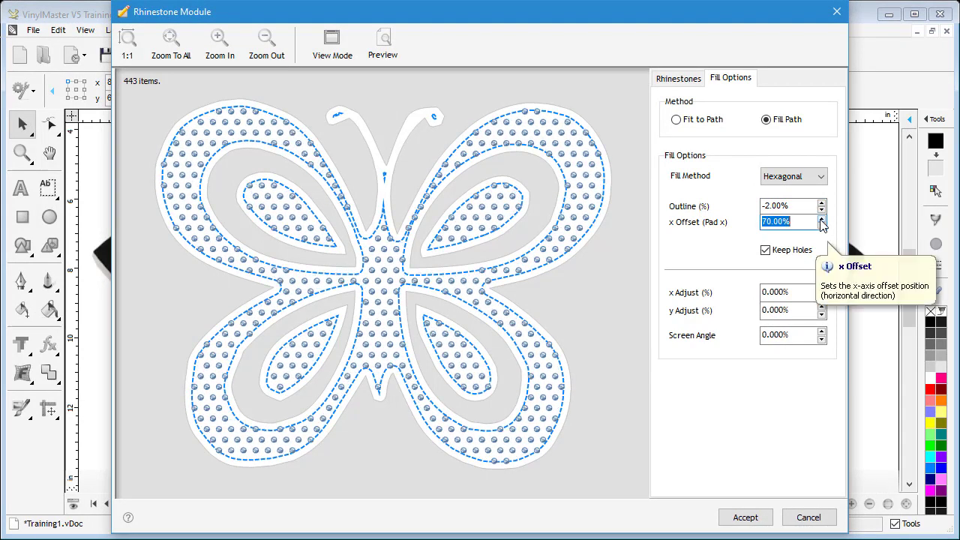
Tighten the rhinestone spacing by setting the x Offset to 40.00%
click(821, 226)
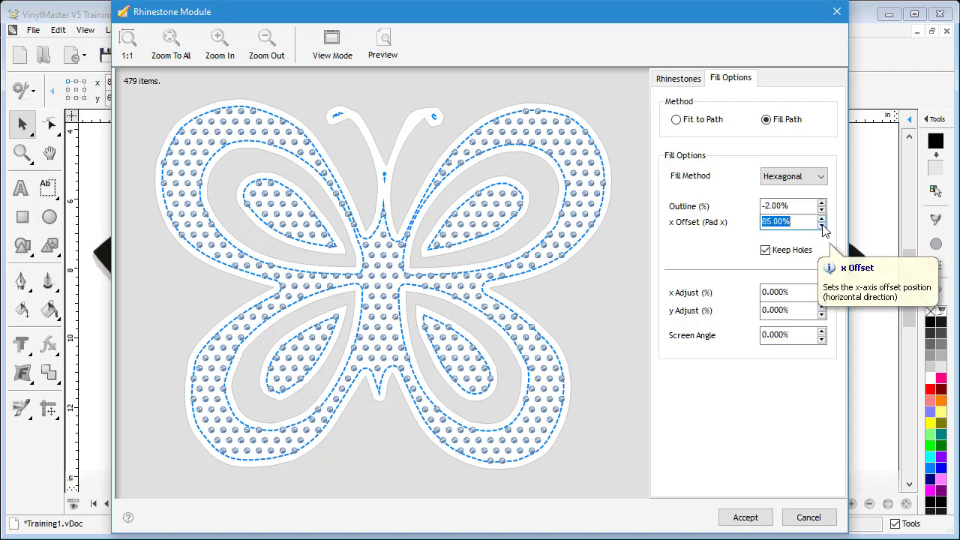
click(822, 225)
click(822, 226)
click(822, 226)
click(822, 226)
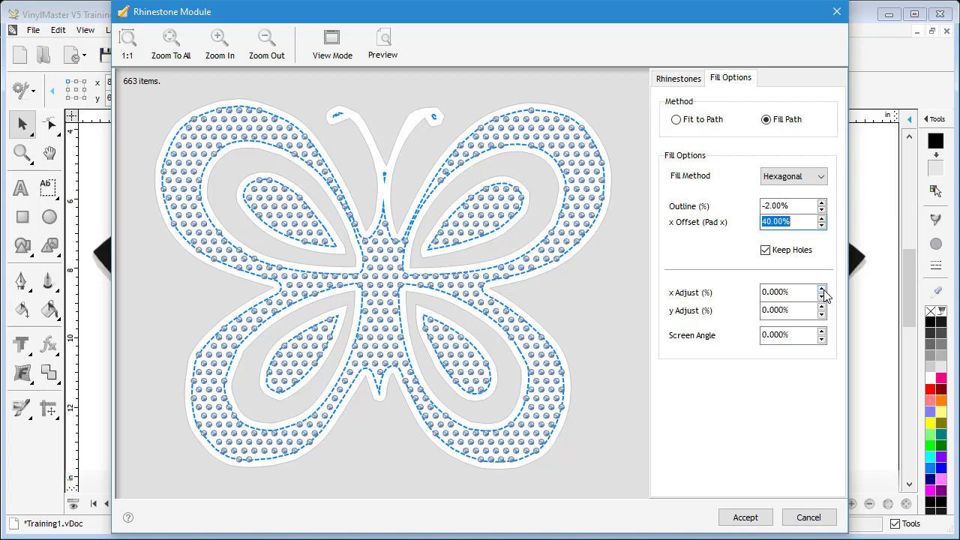
Shift the rhinestone fill horizontally by setting the x Adjust to -10.000%
click(822, 296)
click(822, 295)
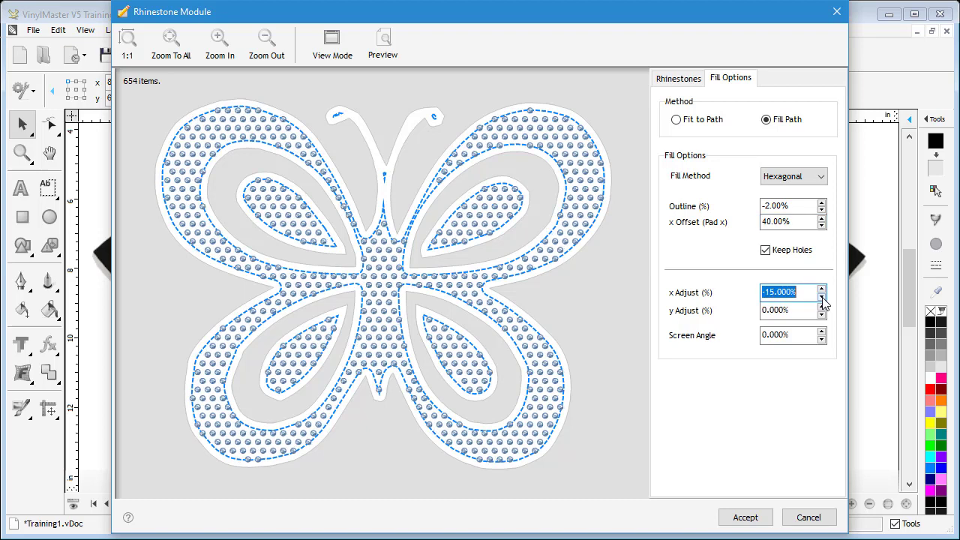
click(822, 295)
click(822, 296)
click(822, 290)
click(822, 290)
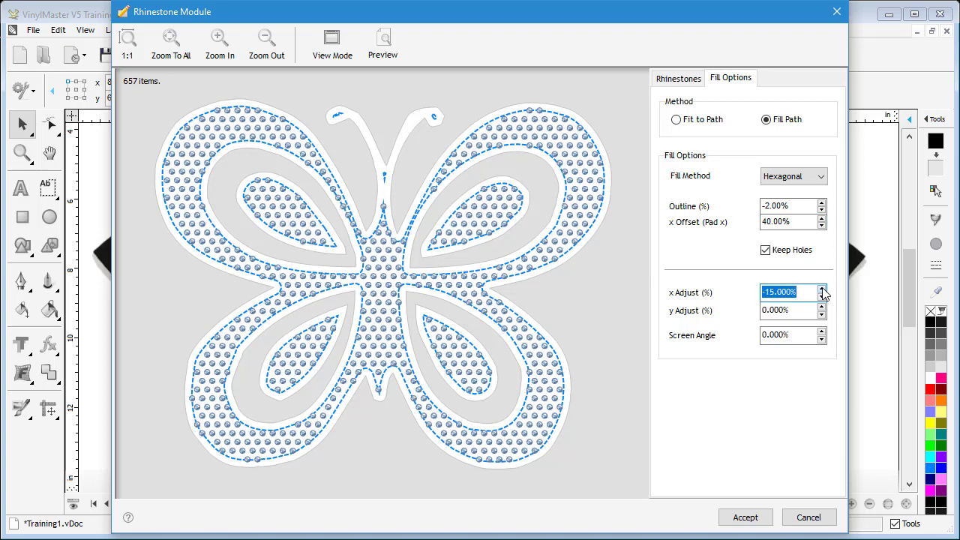
click(822, 289)
Try positive y Adjust values for the rhinestone fill, and set the y Adjust to -20.000%
click(822, 307)
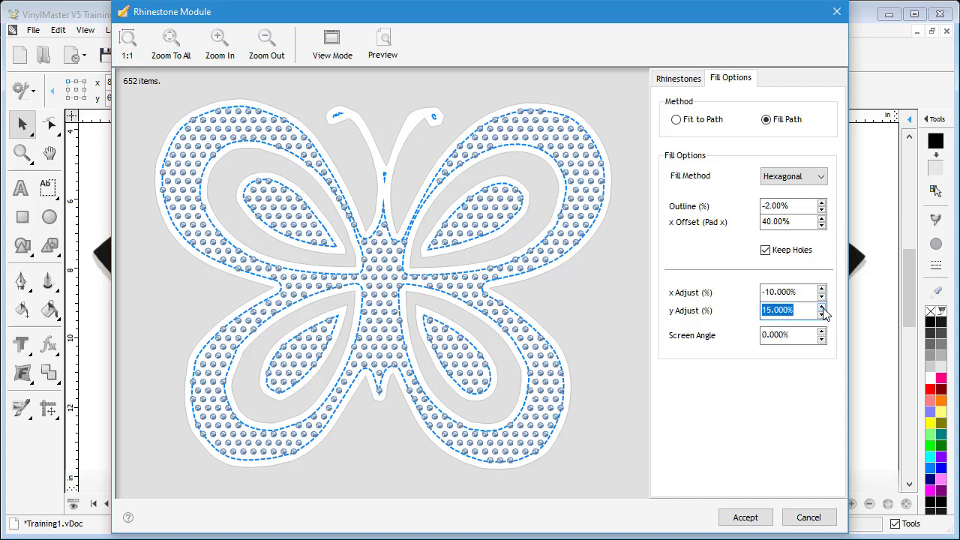
click(822, 307)
click(822, 307)
click(822, 307)
click(822, 313)
click(822, 314)
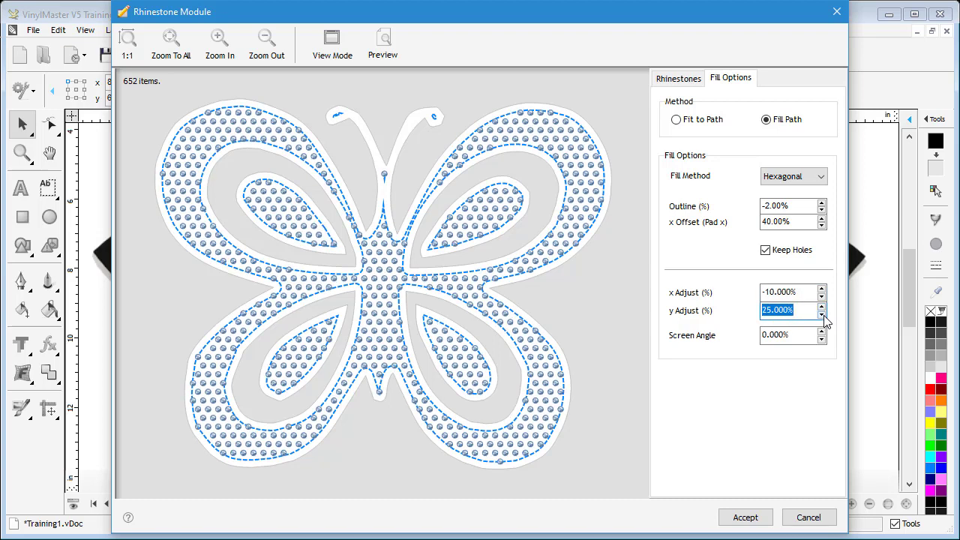
click(822, 313)
click(822, 313)
click(822, 314)
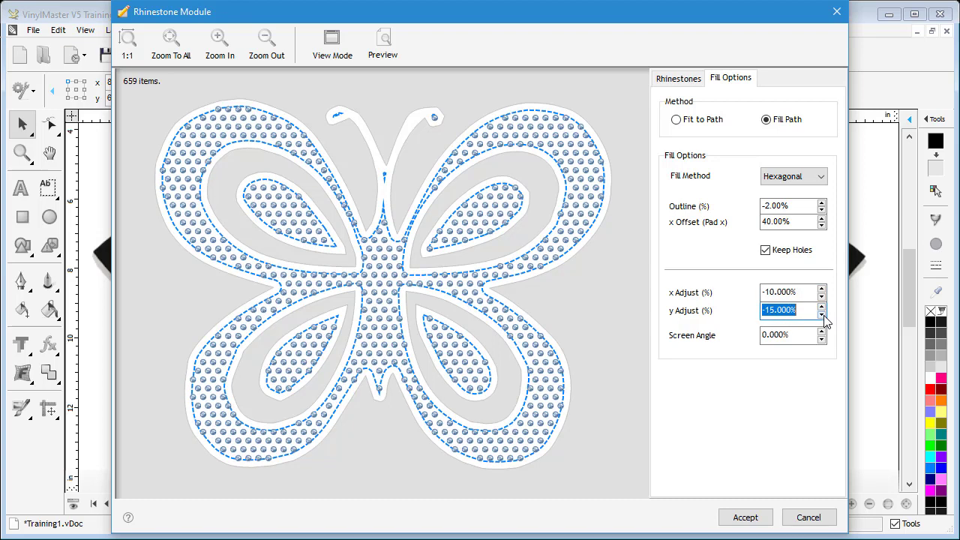
click(822, 315)
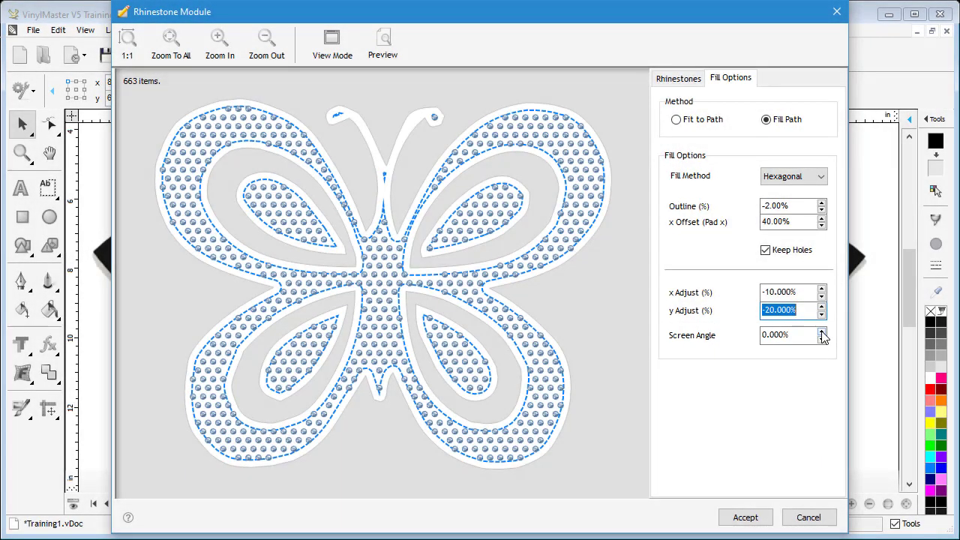
Try a Screen Angle of 7.000% for the rhinestone fill, and set the angle to -2.000%
click(822, 332)
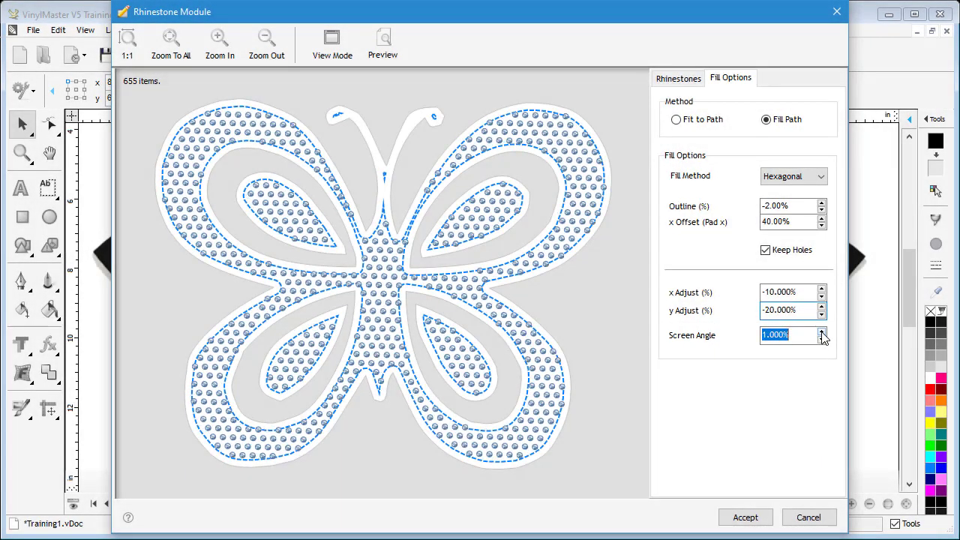
click(822, 333)
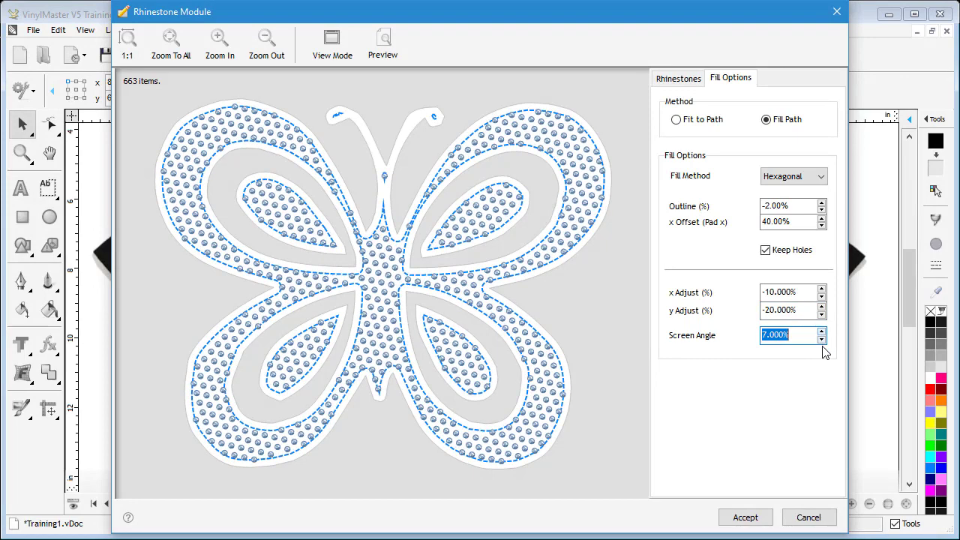
click(822, 340)
click(822, 340)
click(822, 339)
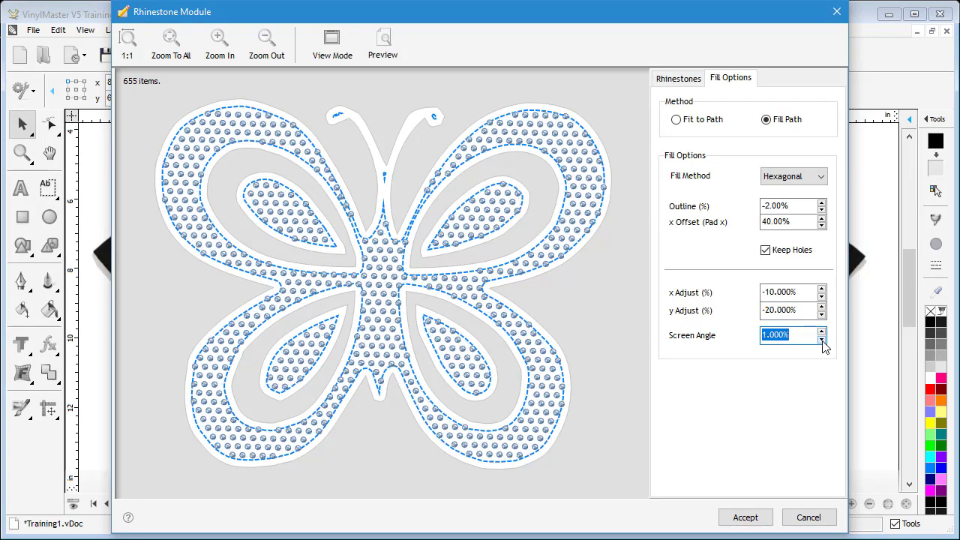
click(822, 340)
click(822, 340)
click(822, 339)
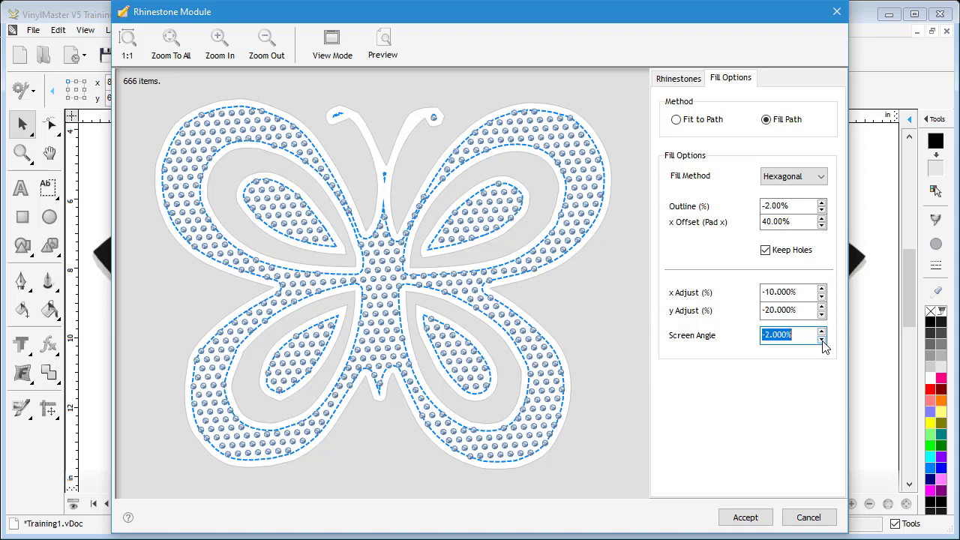
Set the Screen Angle to -5.000% and apply the hexagonal rhinestone fill to the butterfly
click(822, 340)
click(822, 340)
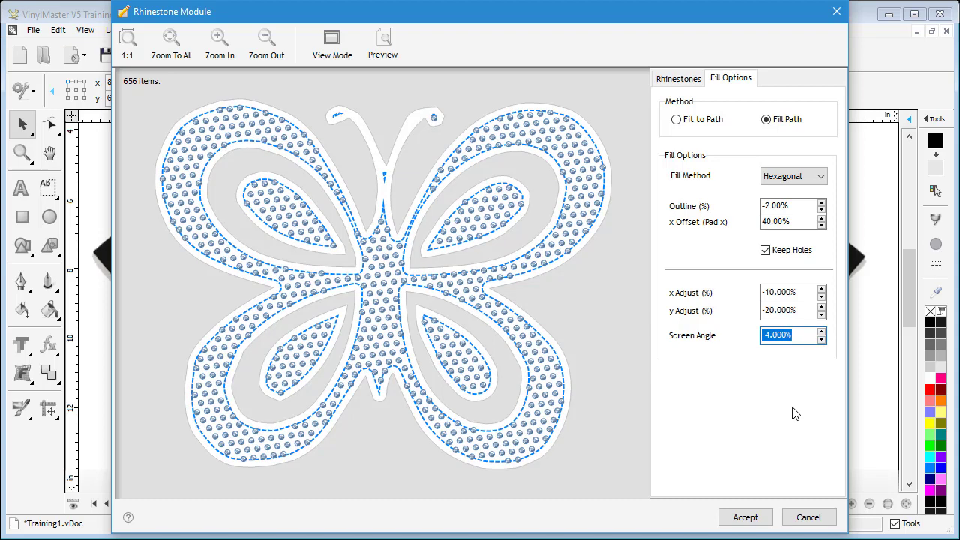
click(822, 340)
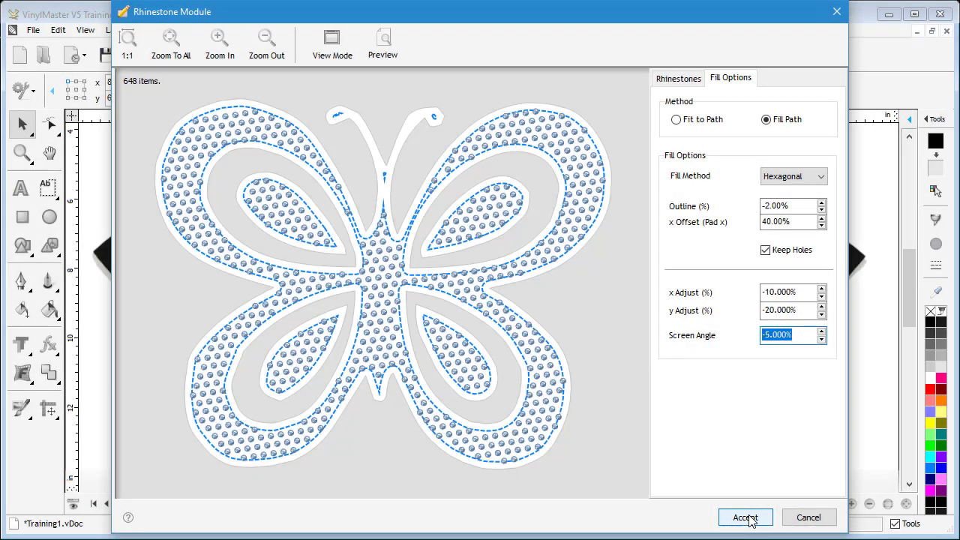
click(747, 517)
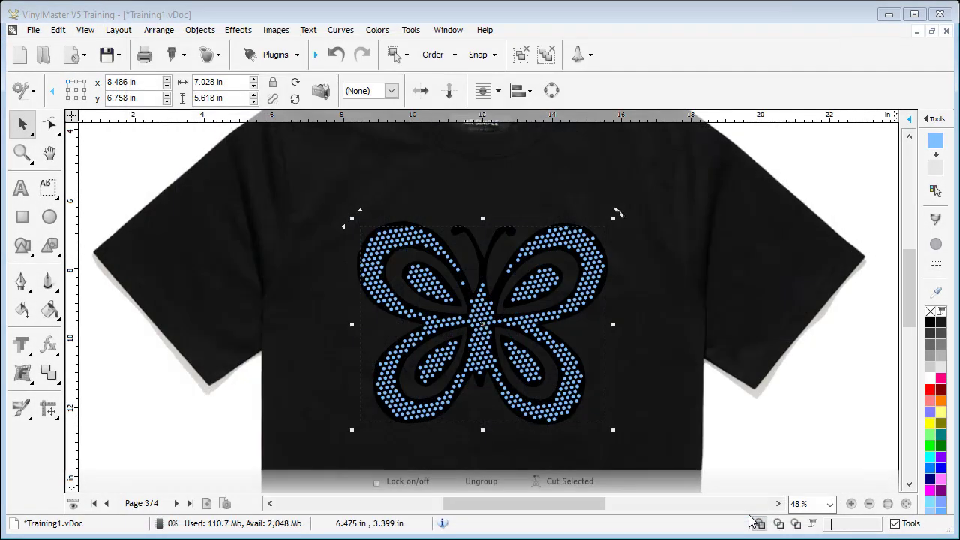
click(775, 449)
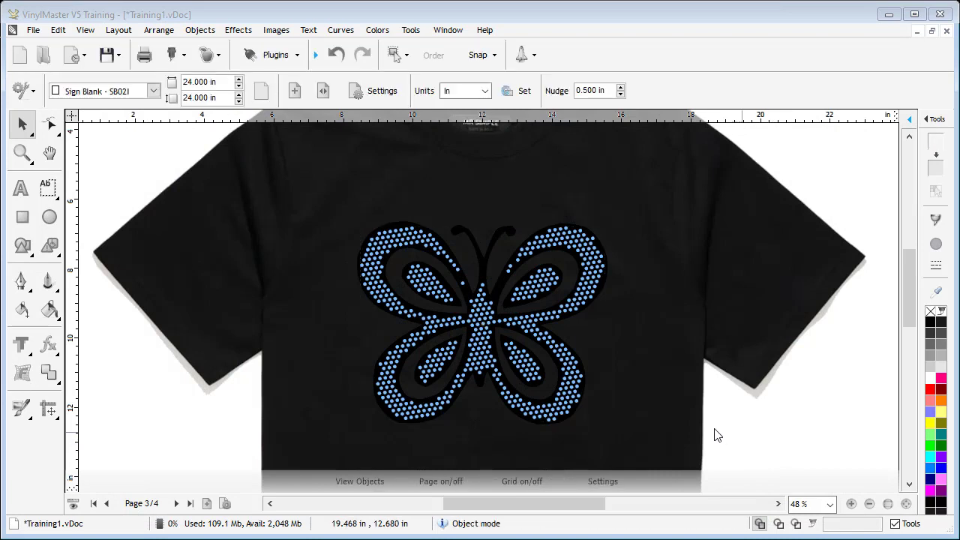
Select the original black butterfly artwork and open it in the Rhinestone Module again
click(387, 414)
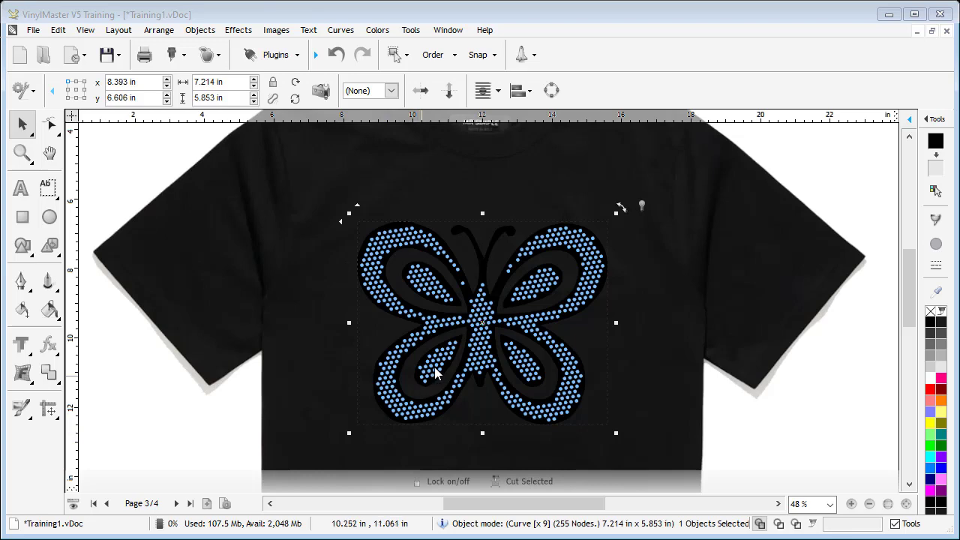
click(277, 60)
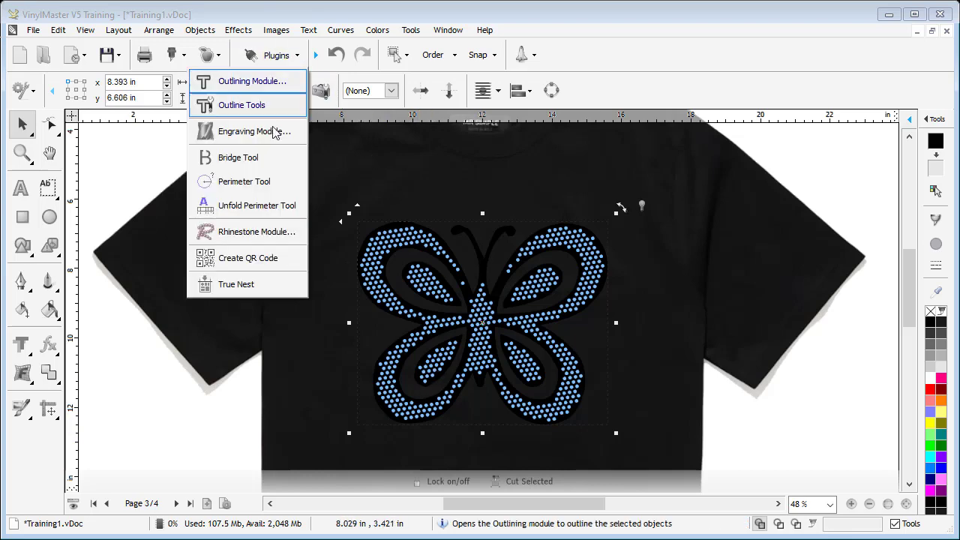
click(252, 230)
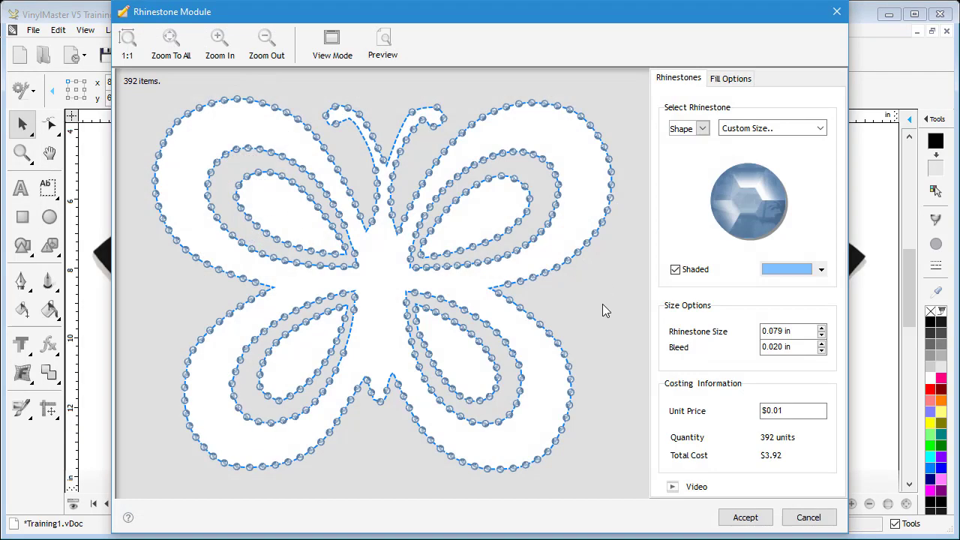
Try tall rectangular rhinestones along the butterfly's outline at a rhinestone size of 0.179 in
click(702, 128)
click(800, 306)
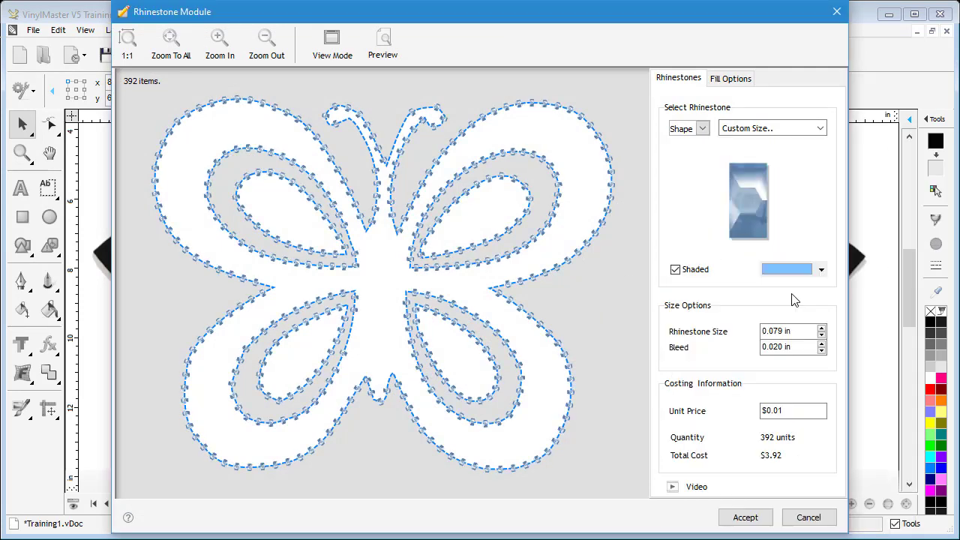
click(822, 328)
click(822, 328)
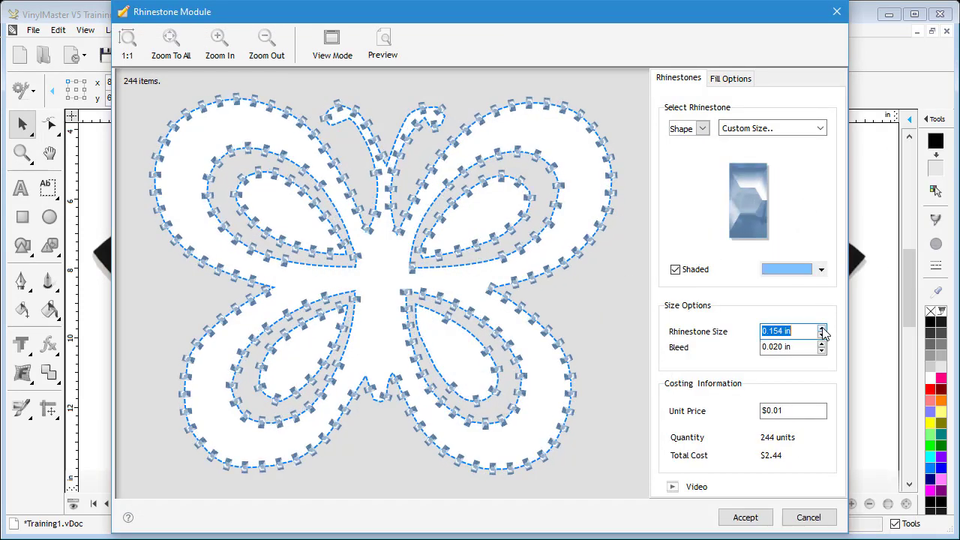
click(822, 328)
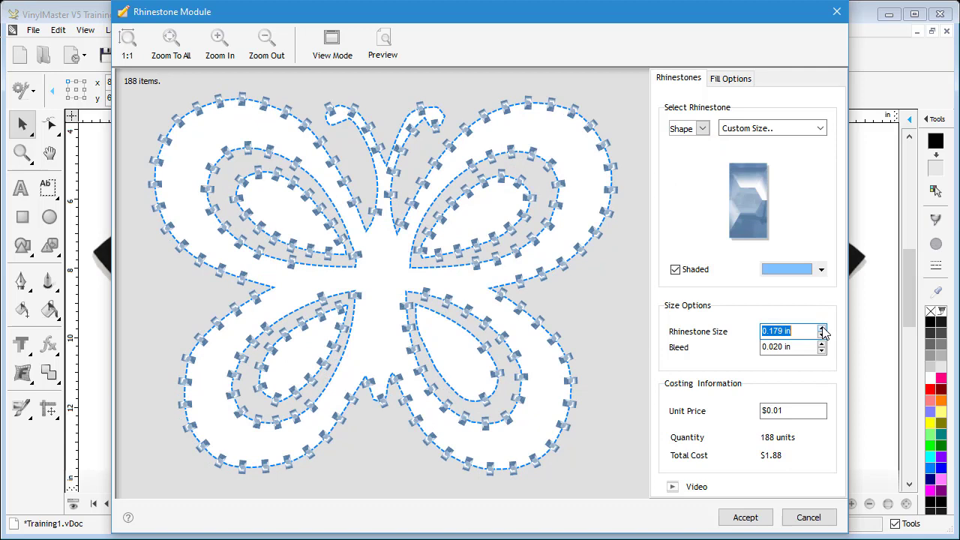
Try the No Rotation option on the fit-to-path rectangular rhinestones, and turn it off again
click(747, 82)
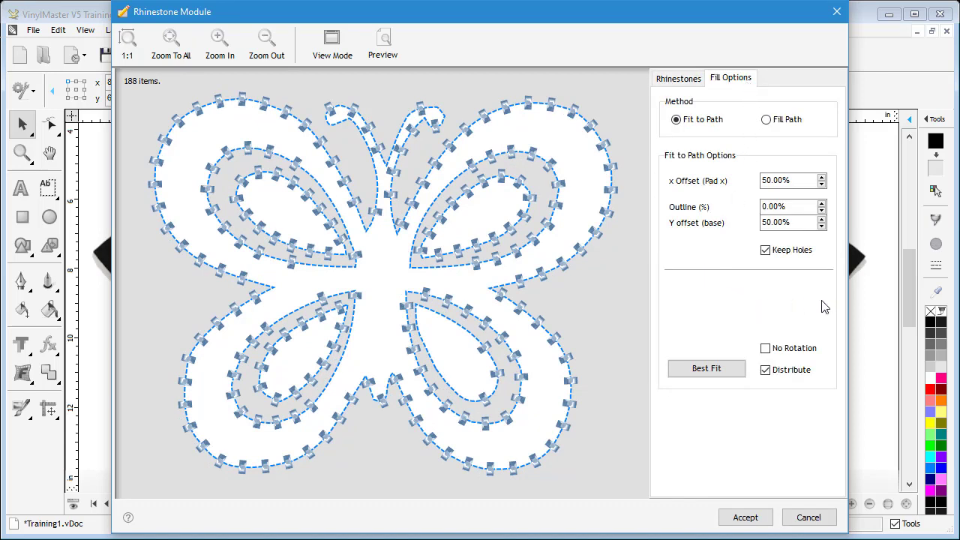
click(807, 352)
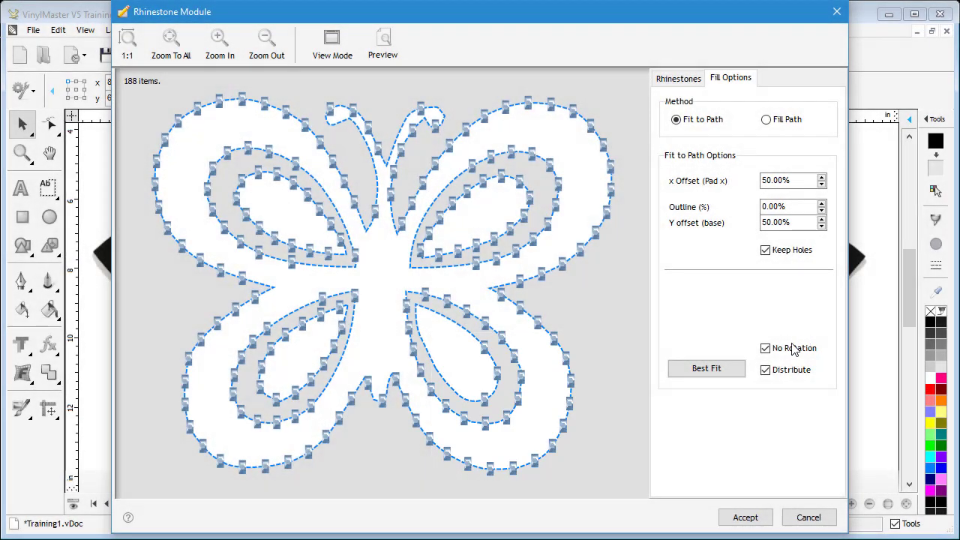
click(766, 349)
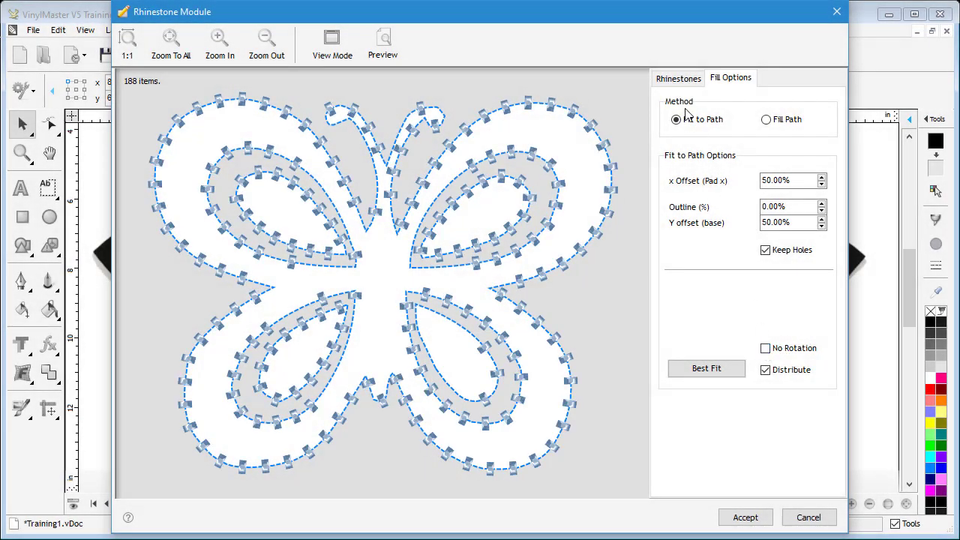
Choose the round rhinestone shape and the standard size SS 2, PP 5, 1.3mm for the butterfly's outline
click(677, 79)
click(681, 128)
click(697, 155)
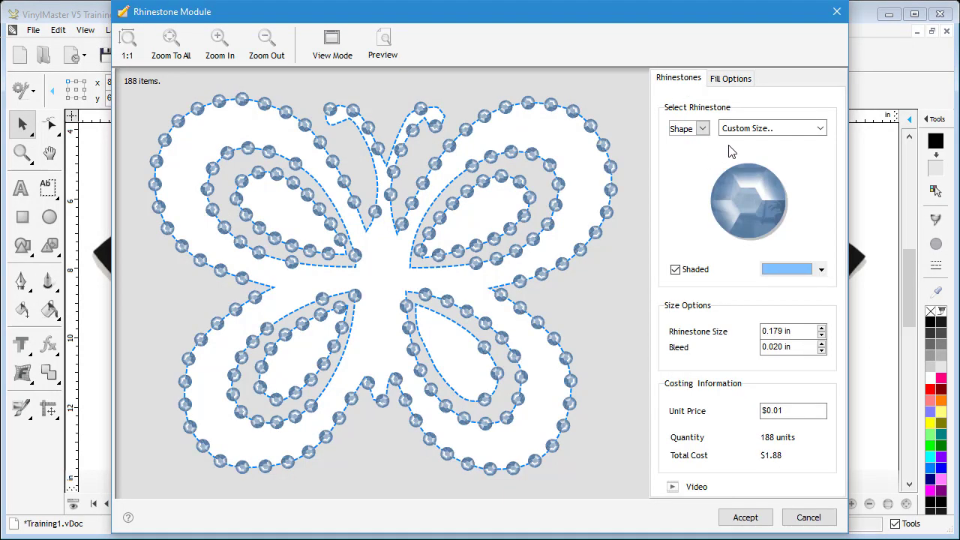
click(764, 132)
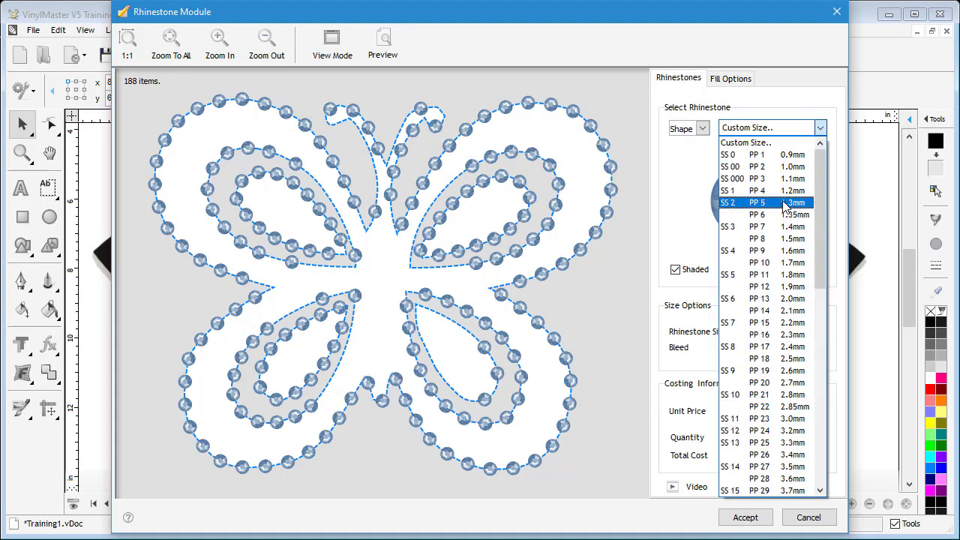
click(785, 204)
Try the path fit without Distribute, turn Distribute back on, and apply the rhinestone outline to the butterfly
click(747, 76)
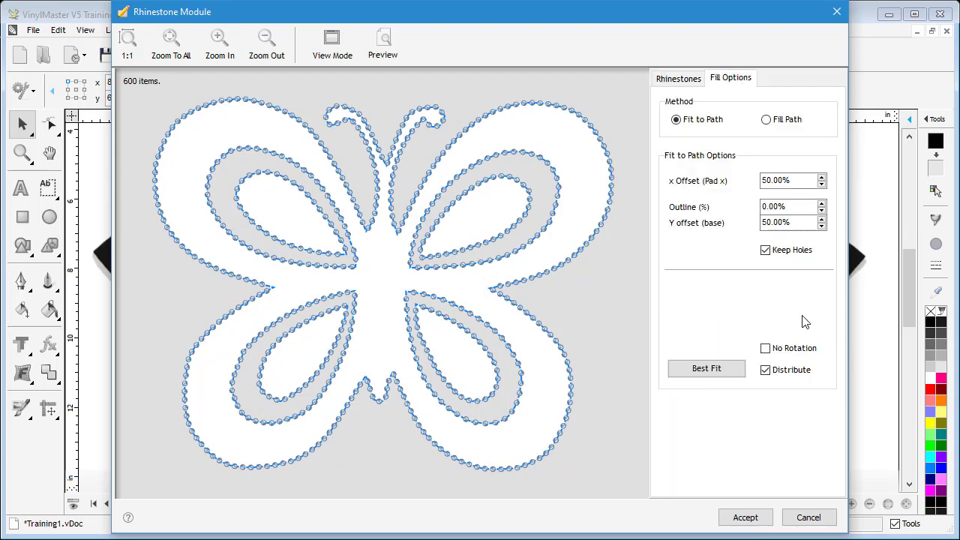
click(791, 371)
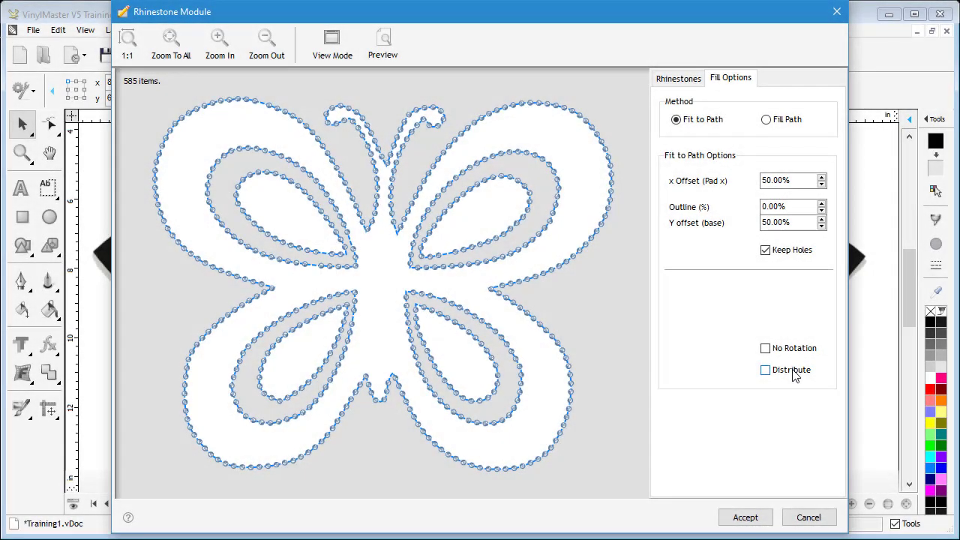
click(793, 371)
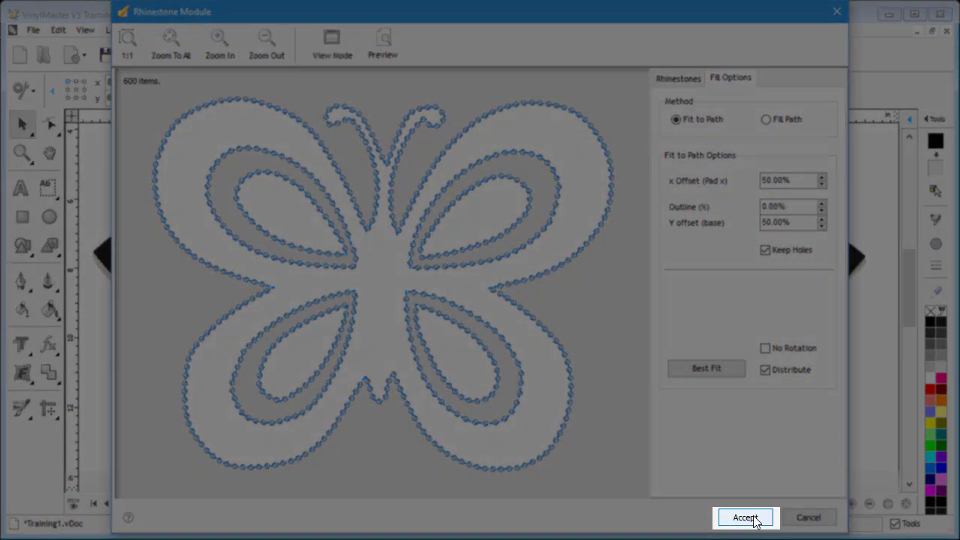
click(752, 519)
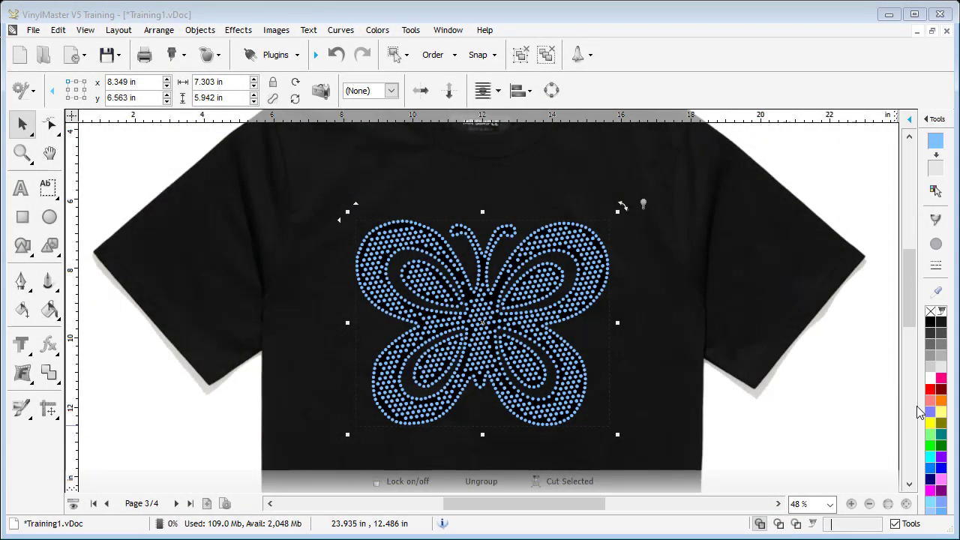
Recolor the butterfly's outline rhinestones light grey and its fill rhinestones magenta
click(942, 369)
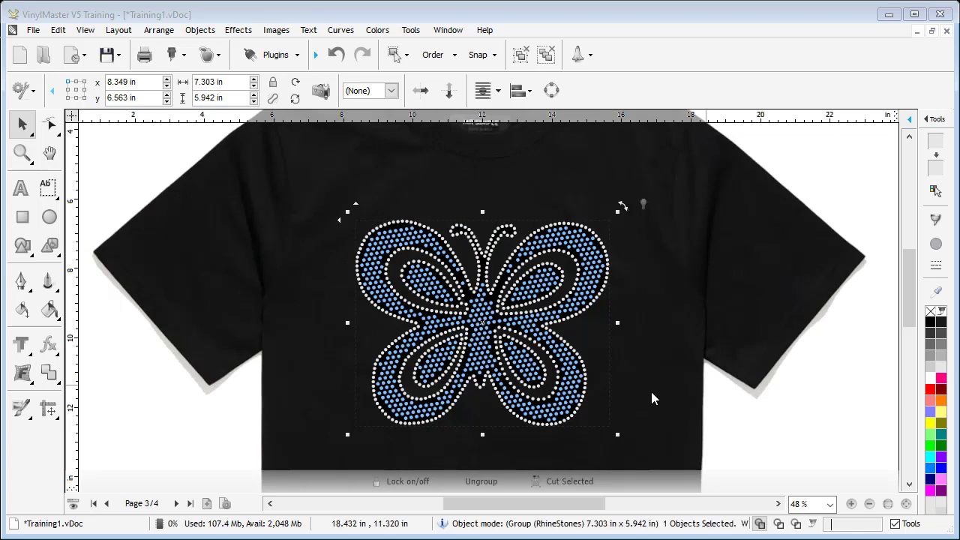
click(579, 399)
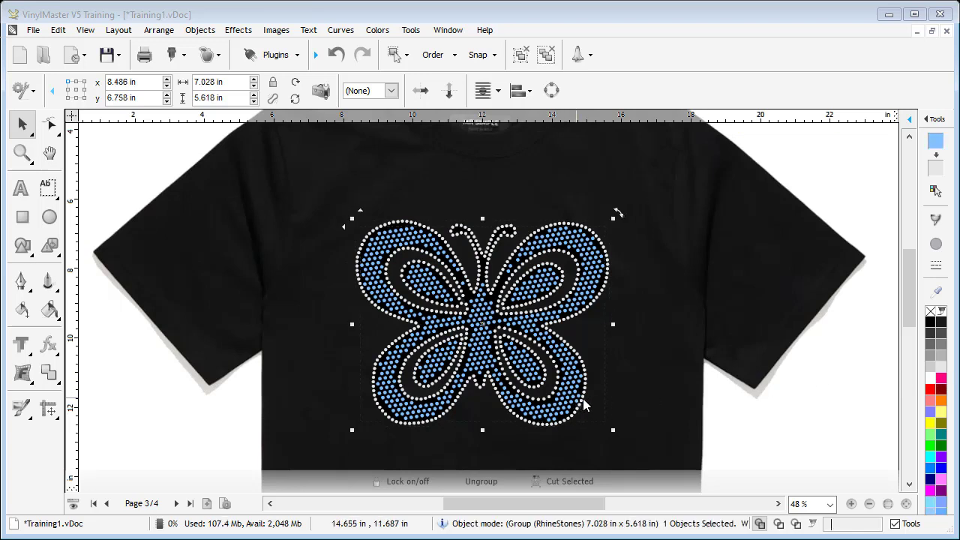
click(930, 492)
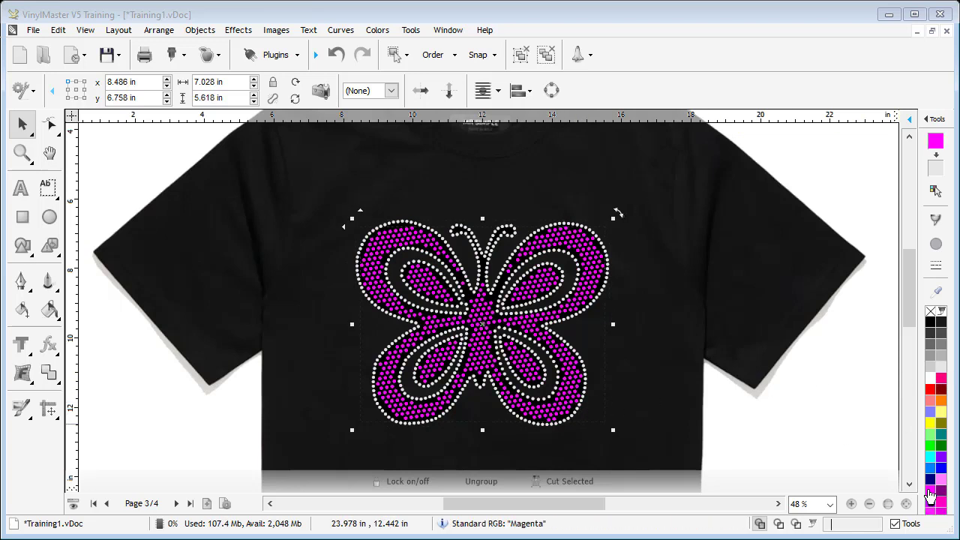
click(847, 446)
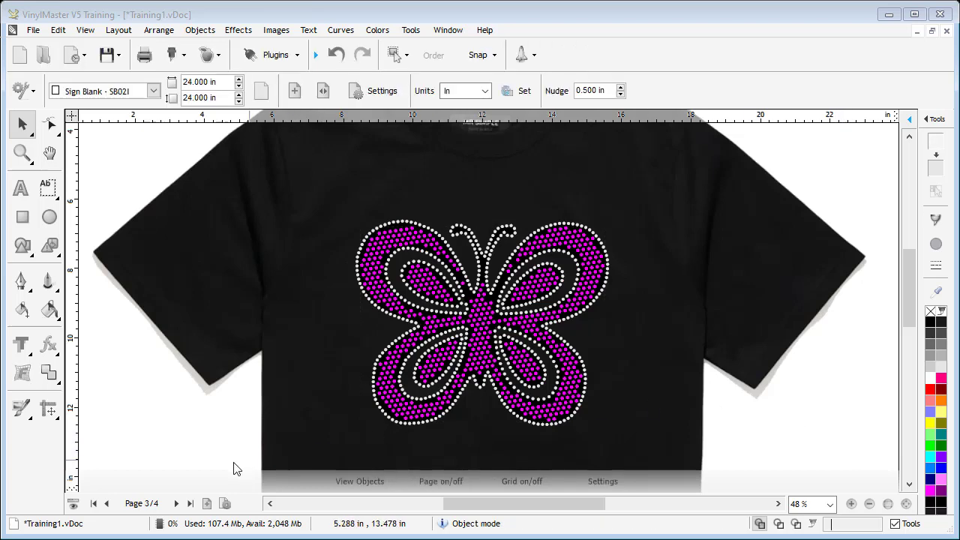
Go to page 4 and open the monster truck artwork in the Rhinestone Module
click(177, 504)
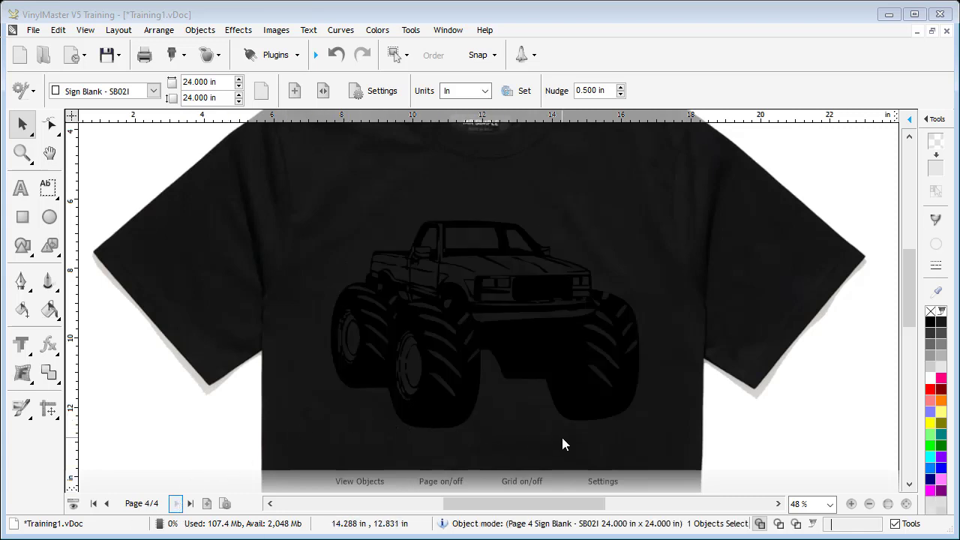
click(543, 353)
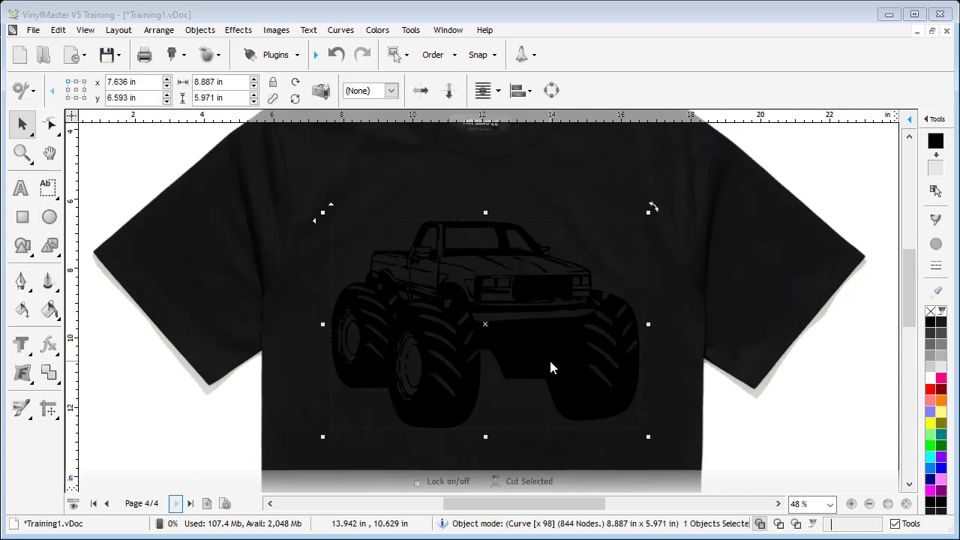
click(291, 55)
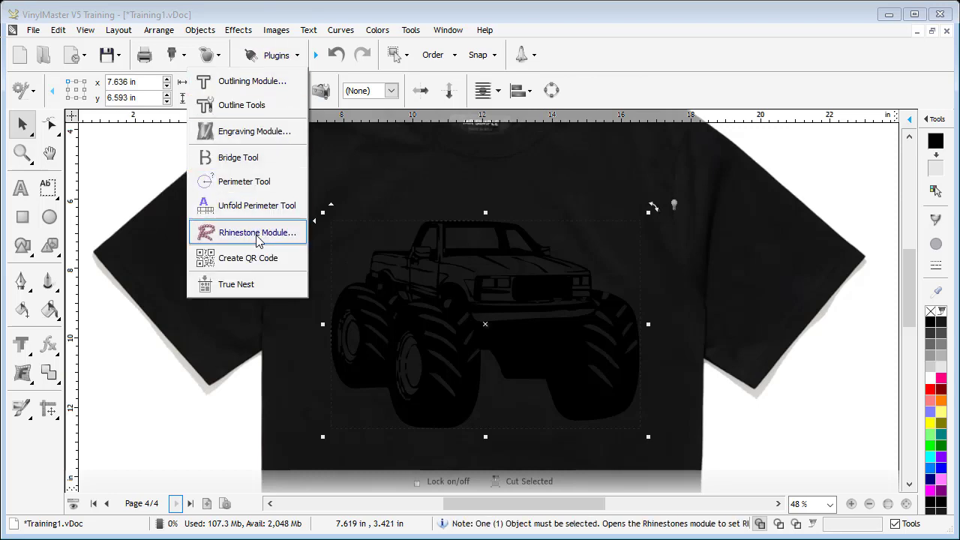
click(304, 233)
Outline the truck with five-pointed star rhinestones in size SS 3, PP 7, 1.4mm, and apply the design
click(688, 129)
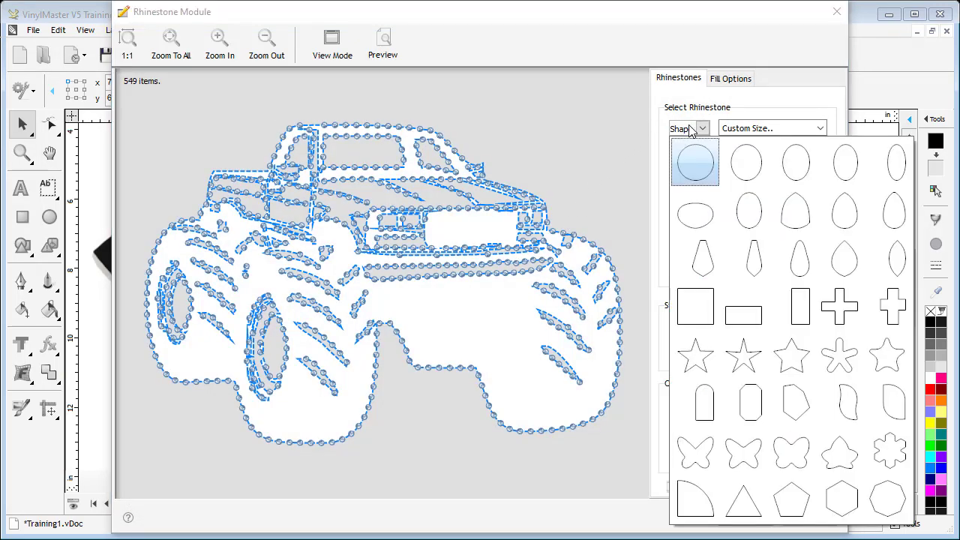
click(799, 353)
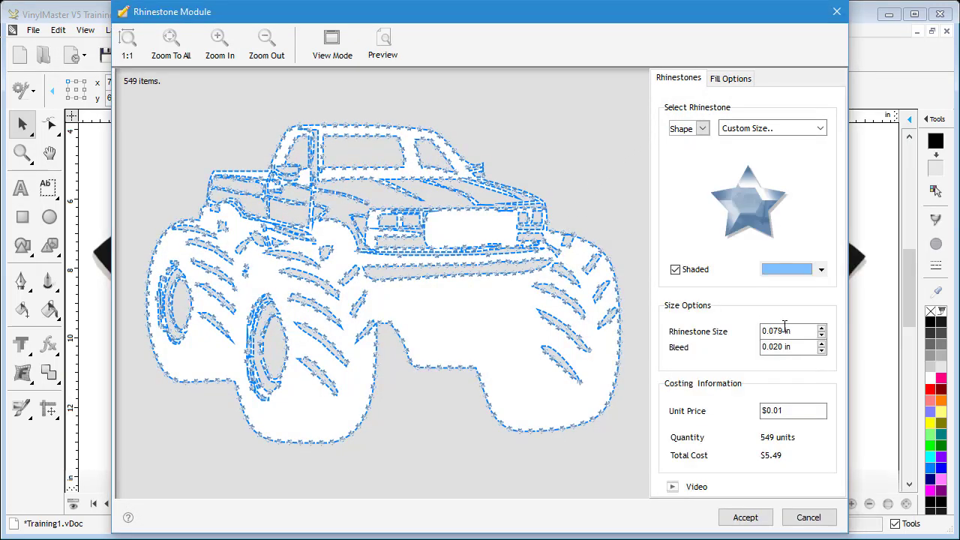
click(822, 129)
click(797, 226)
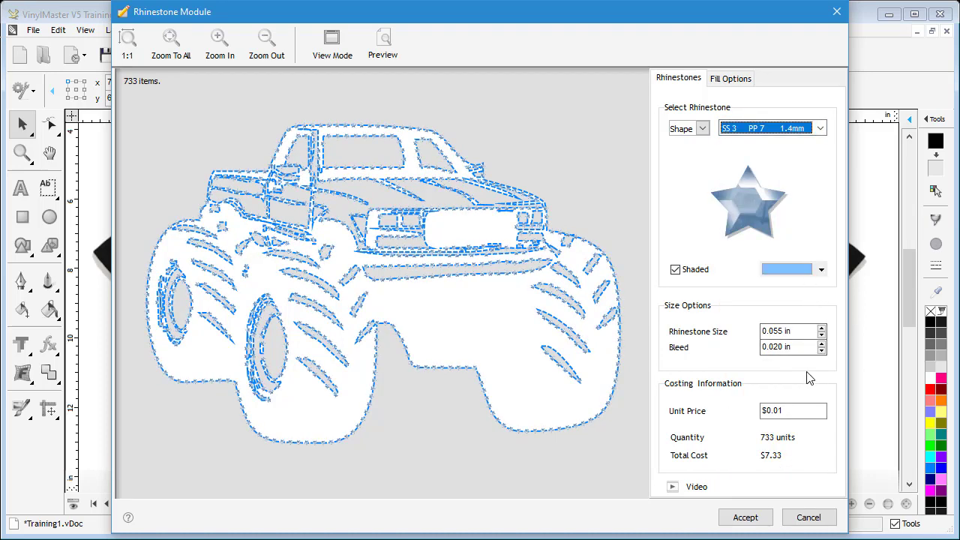
click(746, 517)
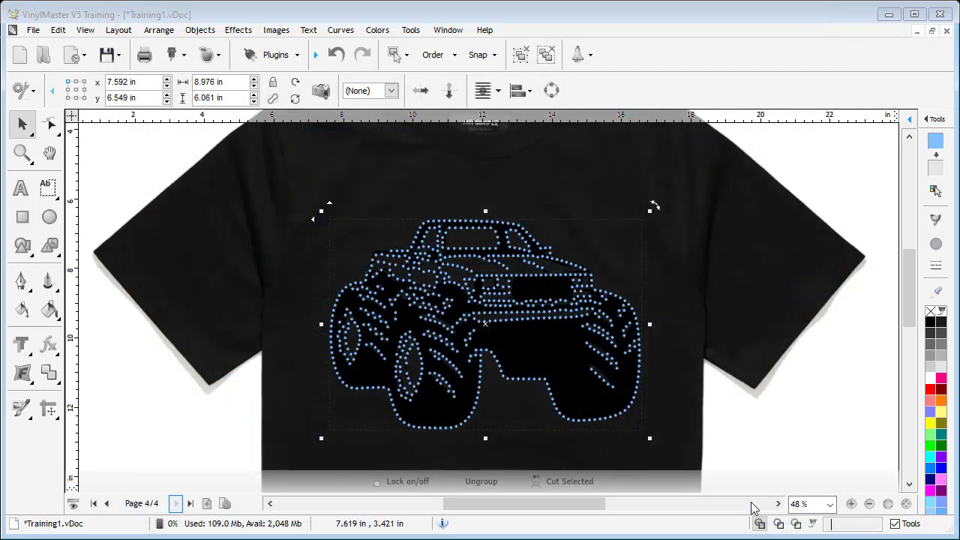
Examine the star rhinestones around the truck's cab and hood up close, and return to the whole-page view
click(22, 153)
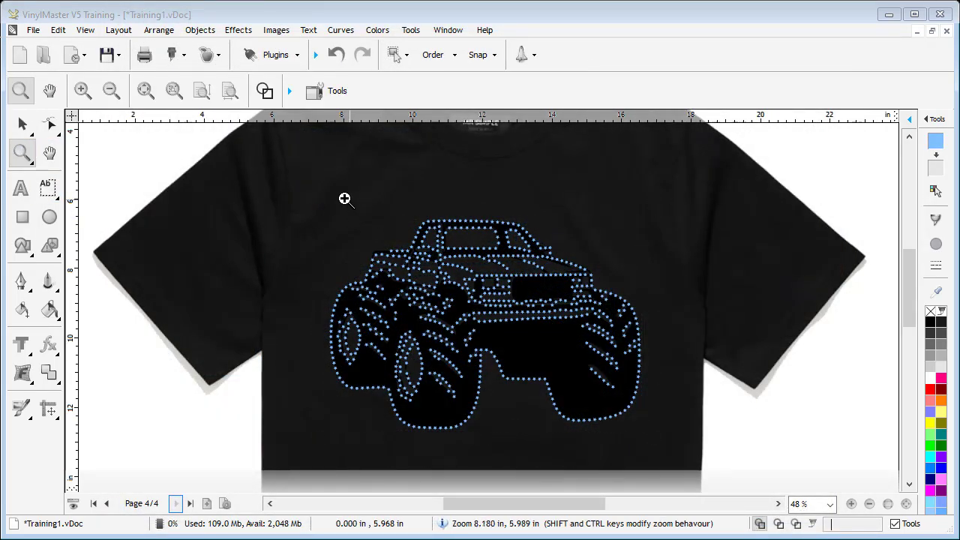
drag(344, 199, 583, 312)
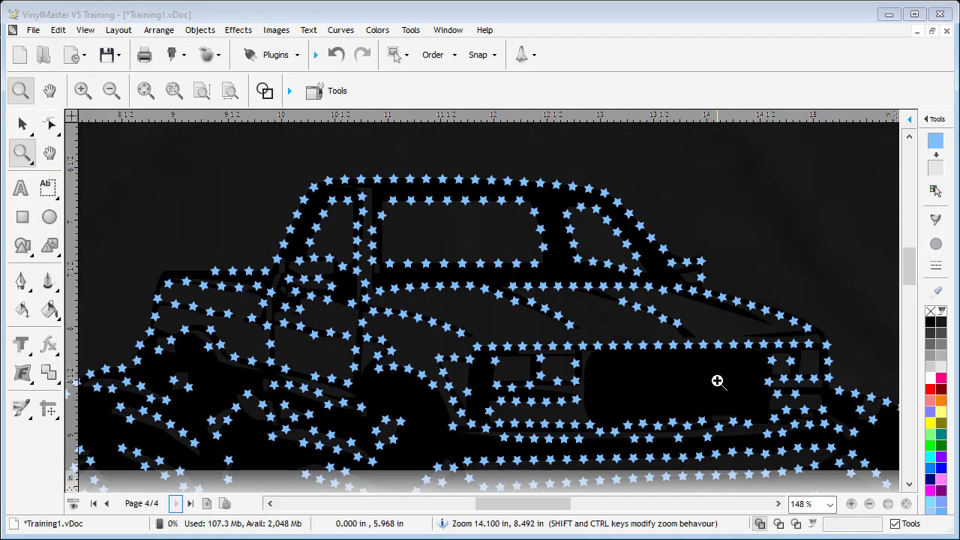
click(905, 504)
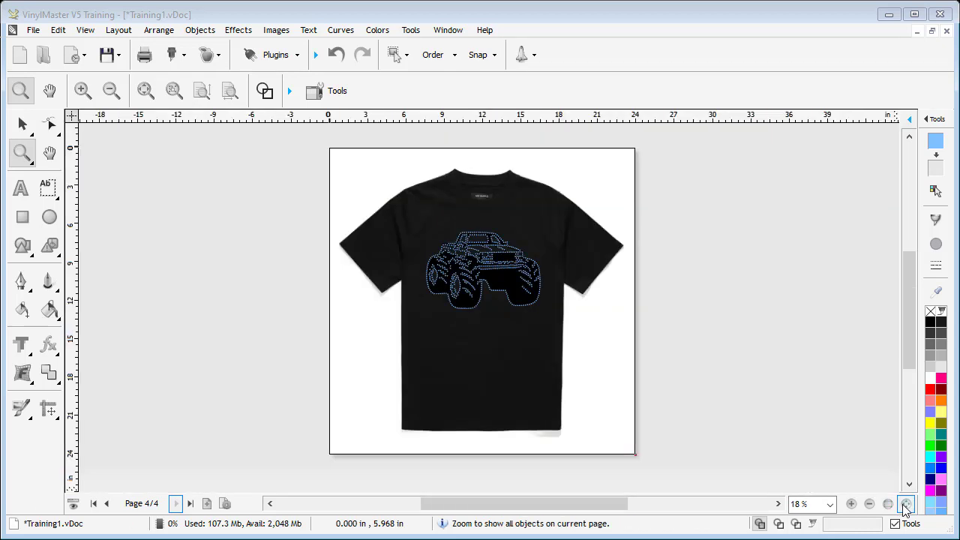